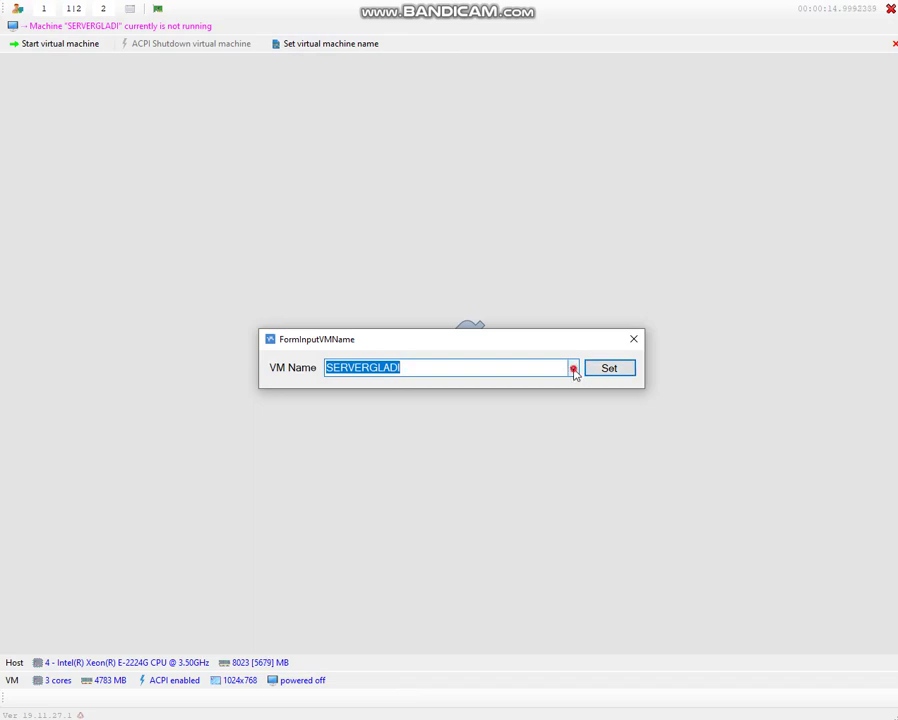
# Step: Set SERVERGLADI as the virtual machine name, then start that machine and submit the BitLocker drive password
pyautogui.click(533, 386)
pyautogui.click(599, 369)
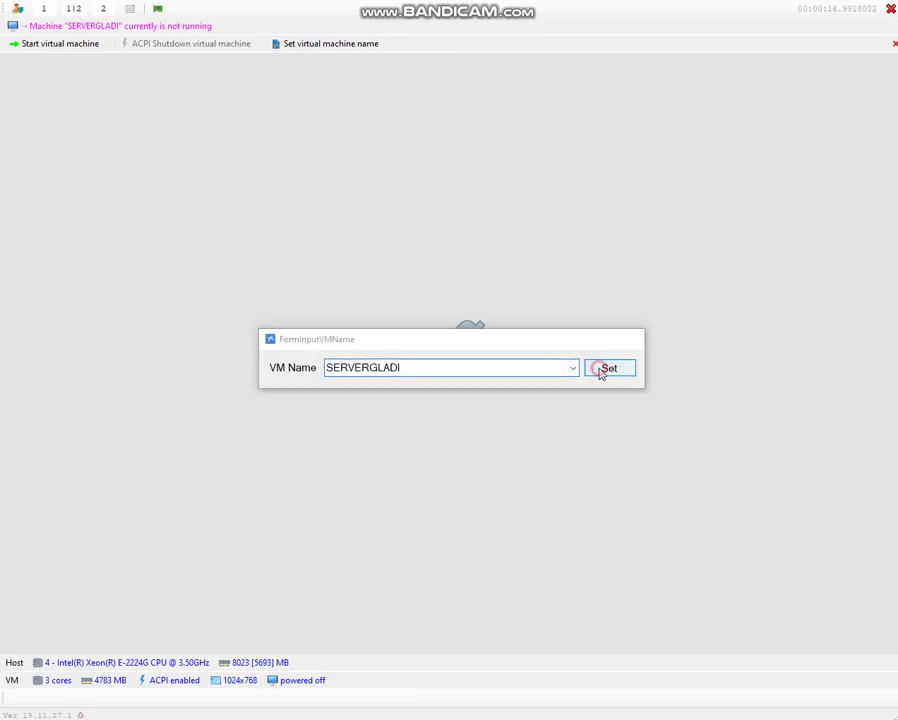
pyautogui.click(64, 48)
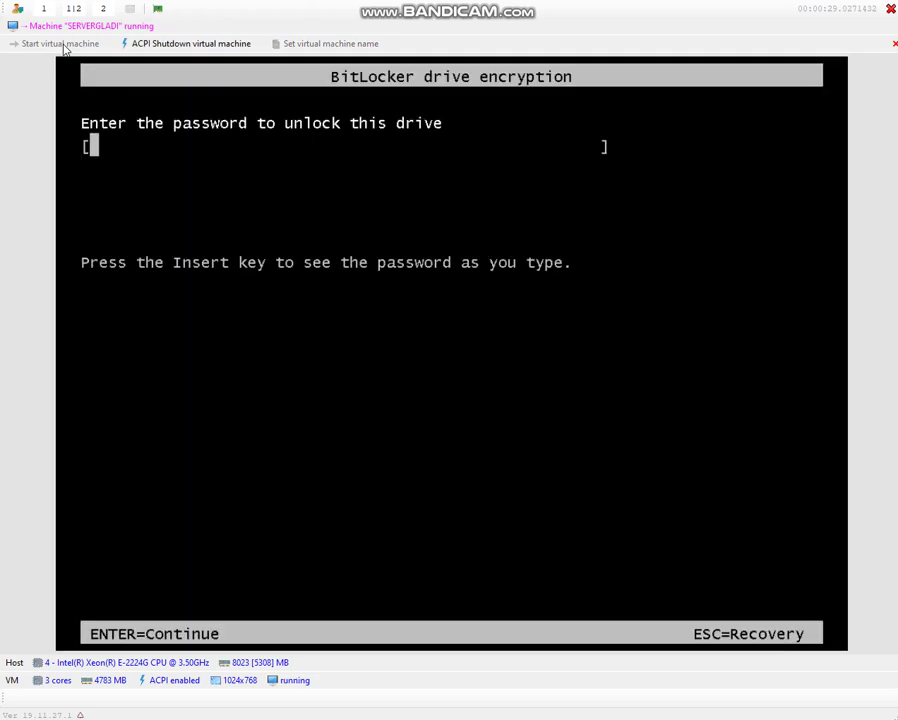
pyautogui.press('Return')
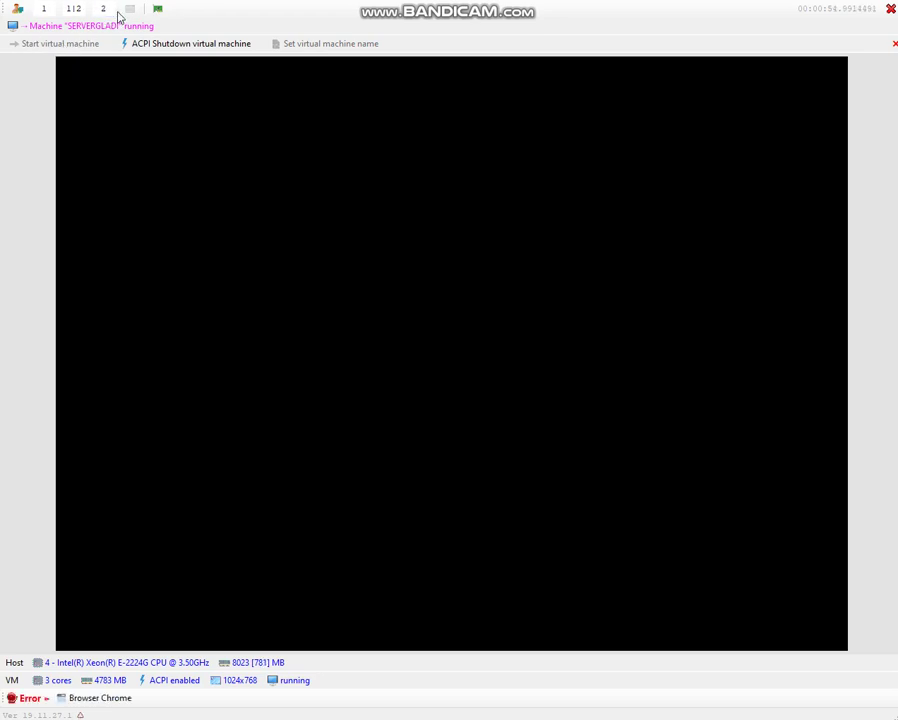
# Step: Show the VM and CBT Sync panels side by side and set the Chrome exe path to chrome in the Chrome Application folder
pyautogui.click(78, 10)
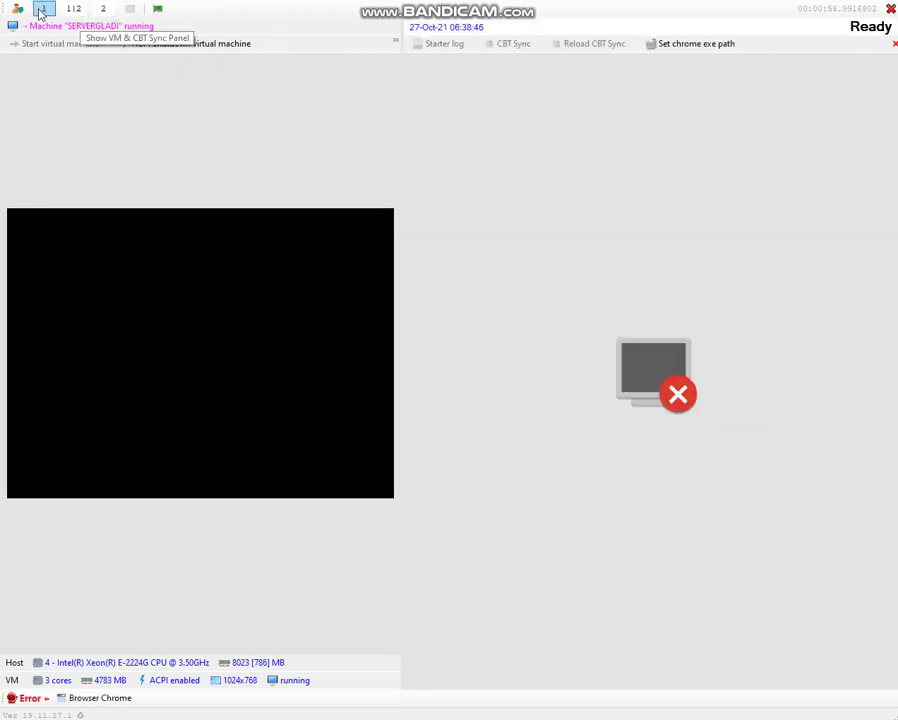
pyautogui.click(40, 8)
pyautogui.click(73, 8)
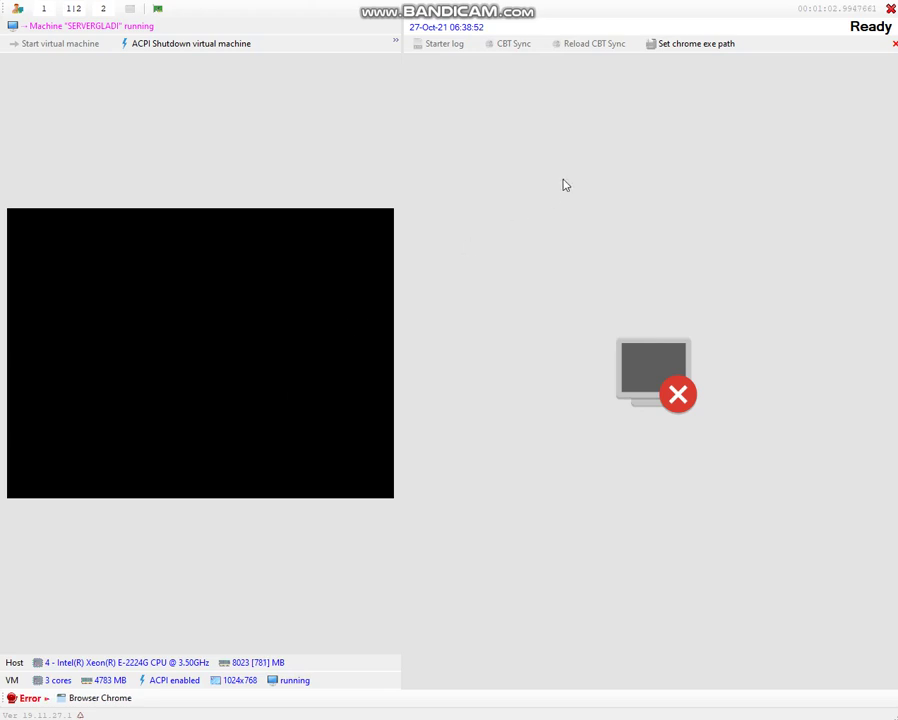
pyautogui.click(670, 42)
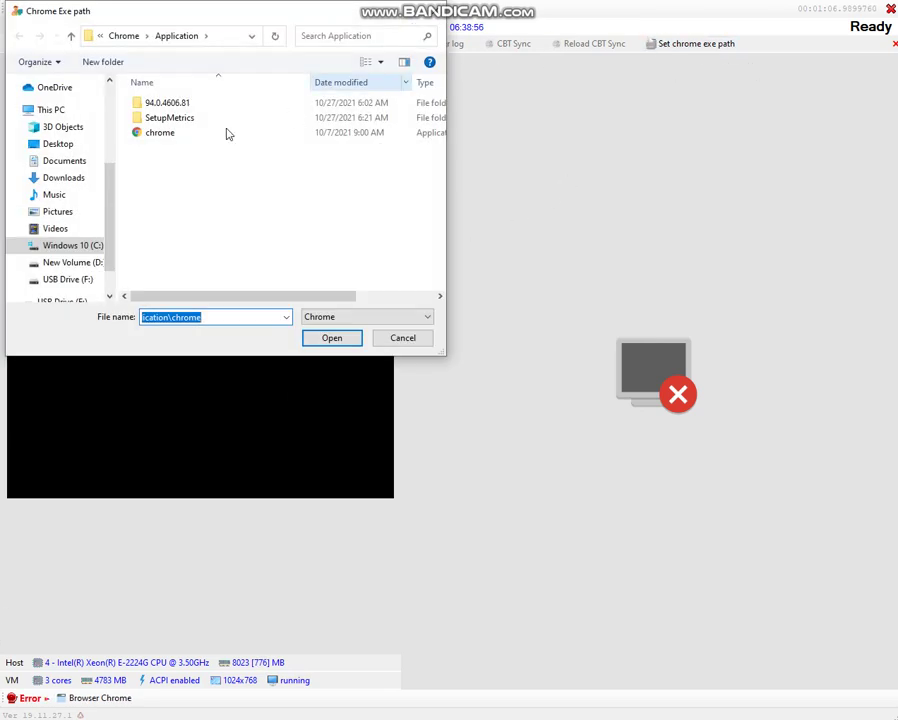
pyautogui.click(160, 136)
pyautogui.click(353, 343)
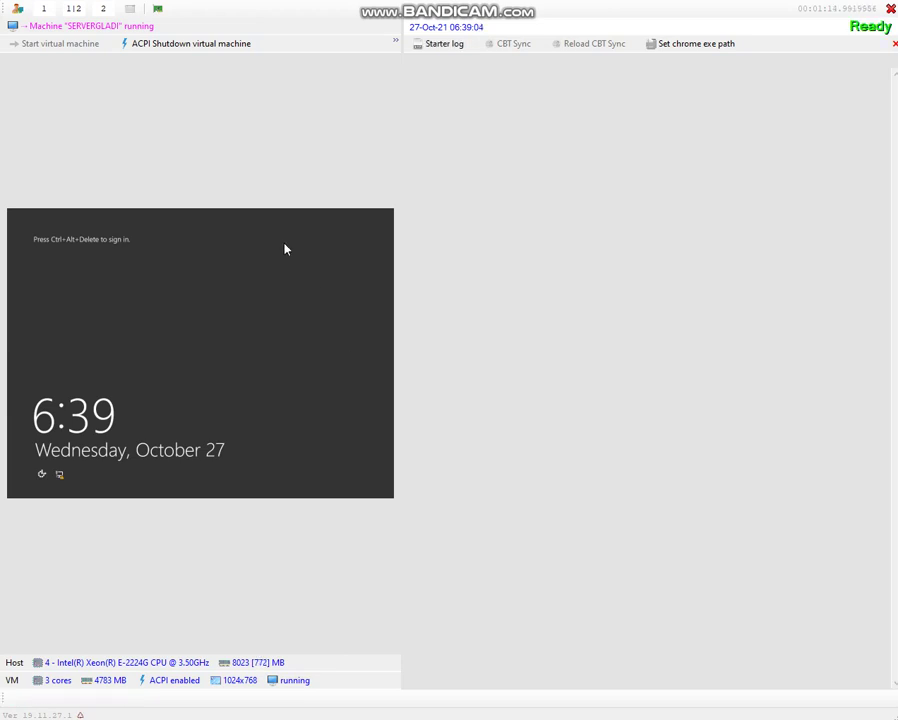
# Step: Leave full-screen mode by entering the eXamBrowser Admin password
pyautogui.click(129, 8)
pyautogui.click(411, 369)
pyautogui.write('***')
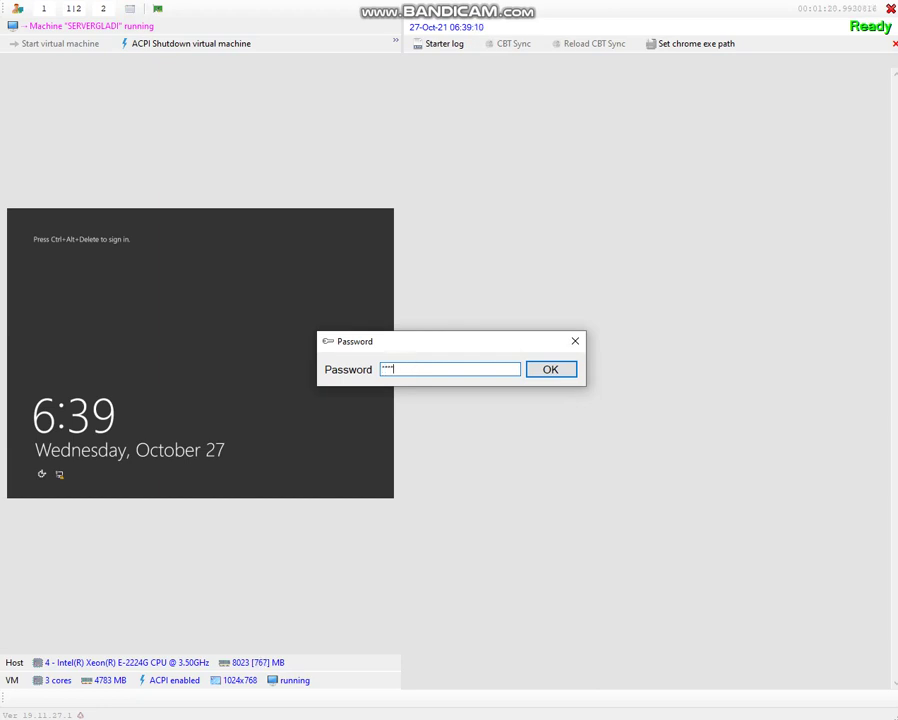
pyautogui.write('**')
pyautogui.click(544, 370)
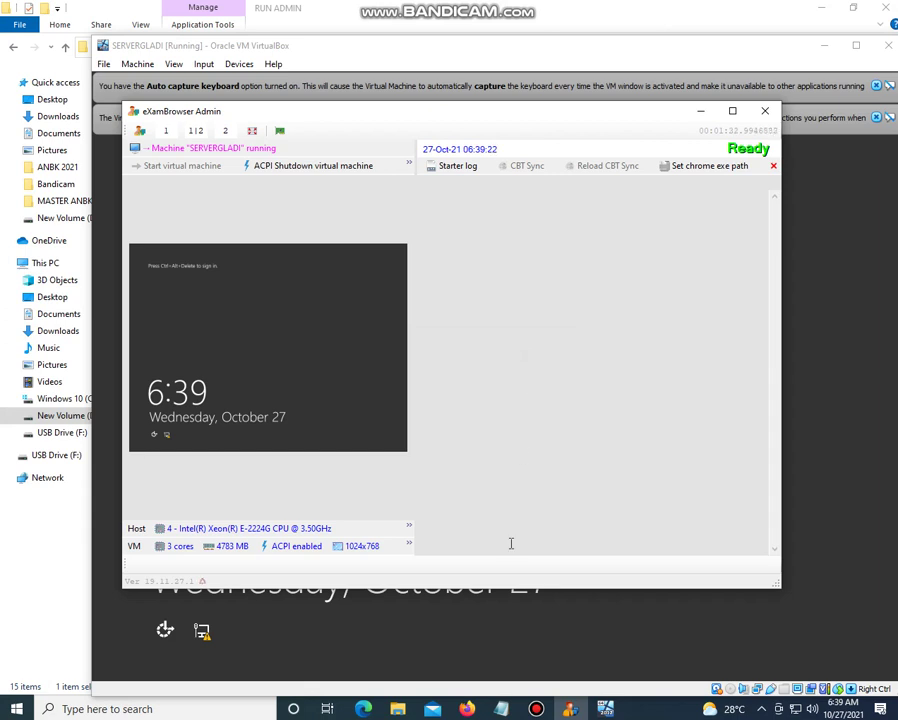
# Step: Switch to Notepad and add the line "Tunggu hingga Virtual Machine melakukan Cheking VHD hingga selesai" below item 3
pyautogui.click(502, 709)
pyautogui.press('Return')
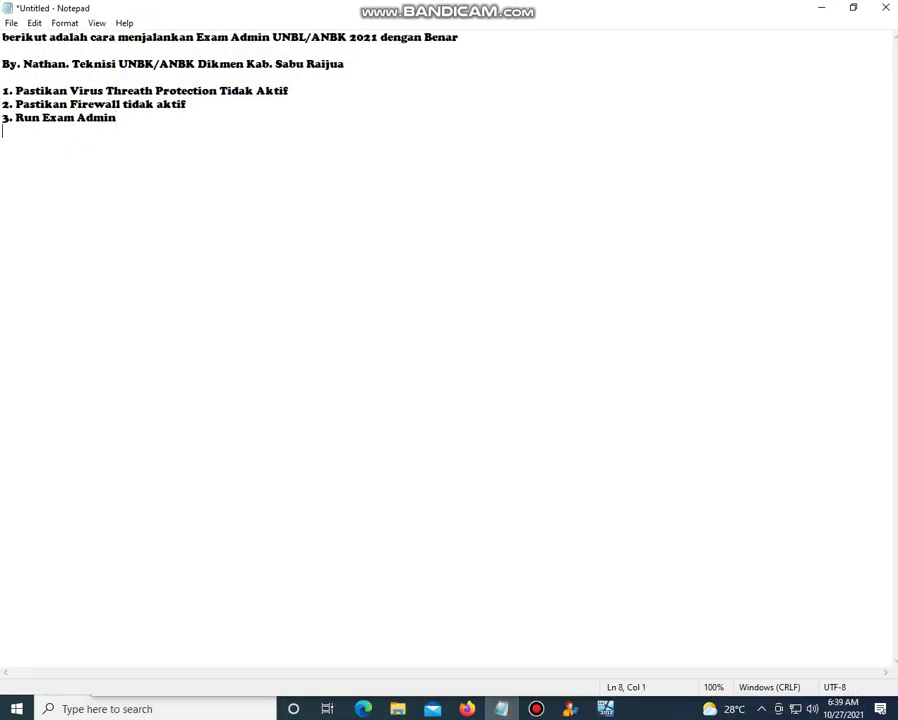
pyautogui.write('Tunggu hingga Virtu')
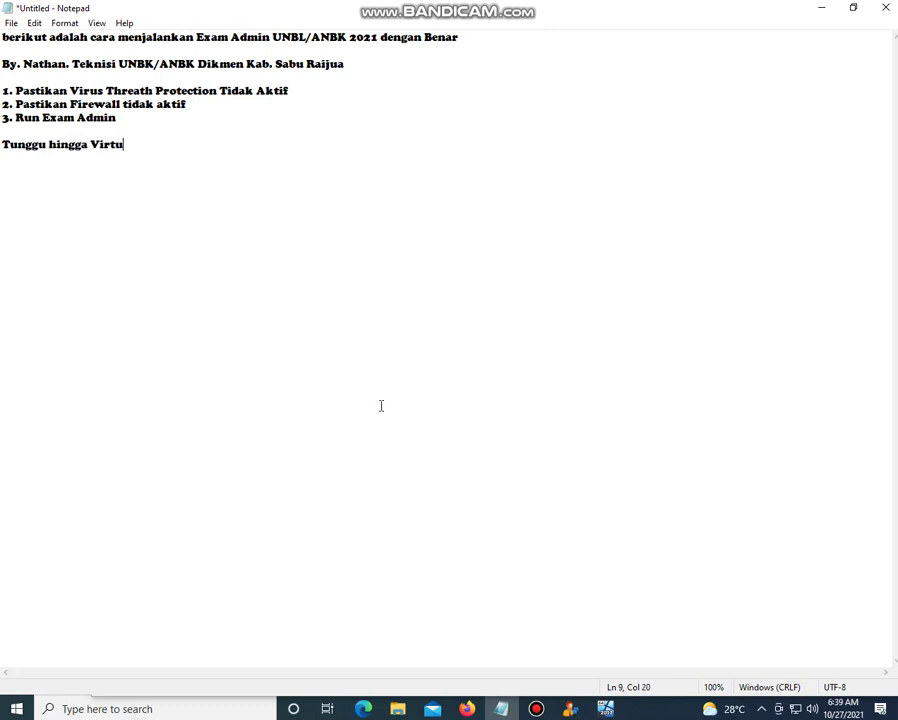
pyautogui.write('al Machine melakukan Cheking hingga sel')
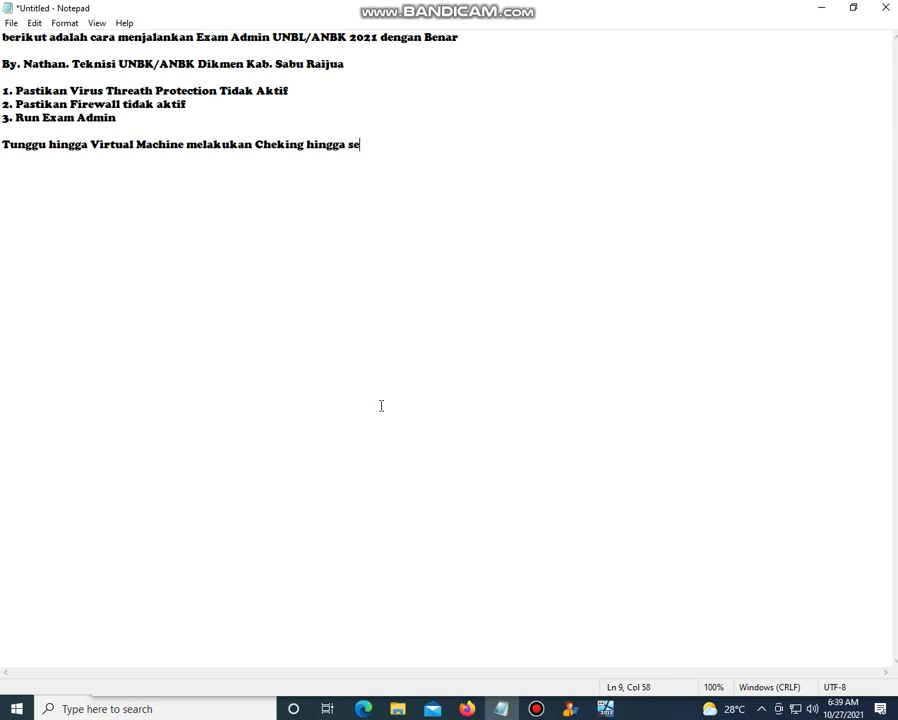
pyautogui.press('BackSpace')
pyautogui.write('lesai')
pyautogui.click(306, 146)
pyautogui.write('VHD')
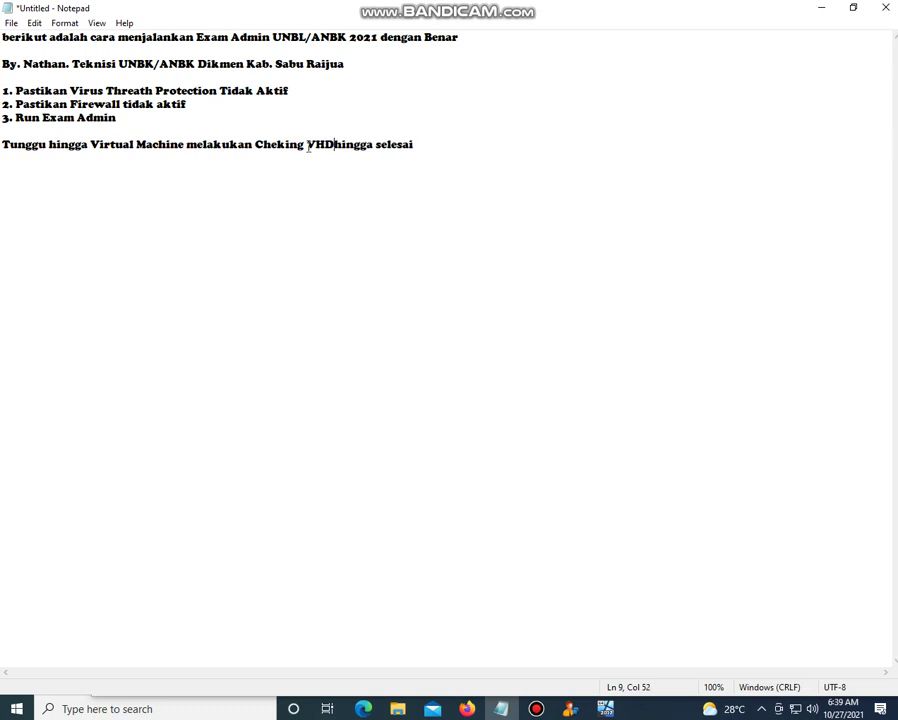
pyautogui.click(471, 148)
pyautogui.press('Return')
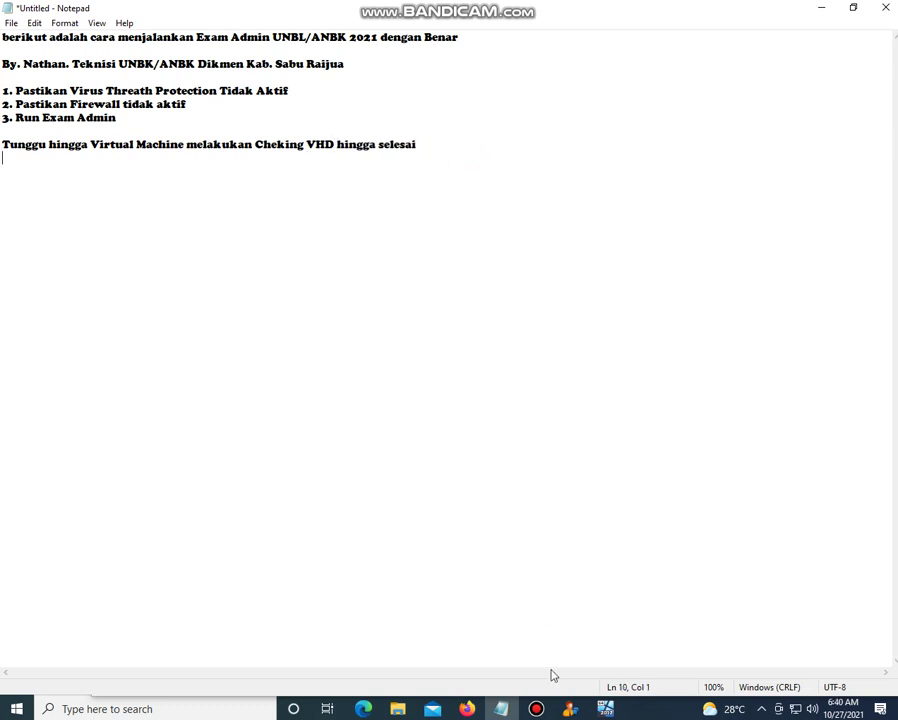
# Step: Switch to eXamBrowser Admin and maximize its window
pyautogui.click(568, 709)
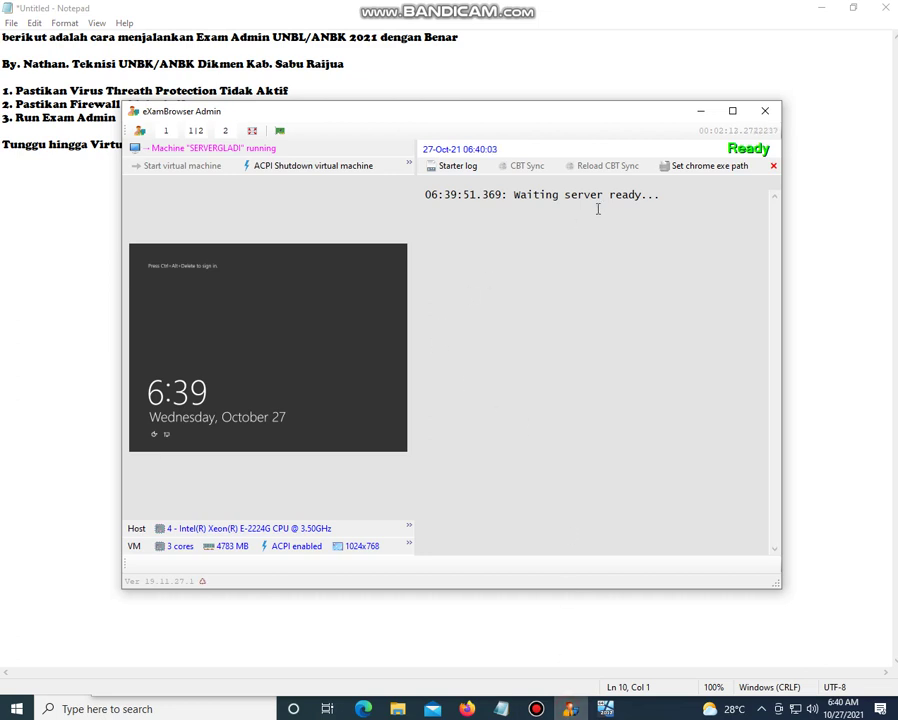
pyautogui.click(733, 112)
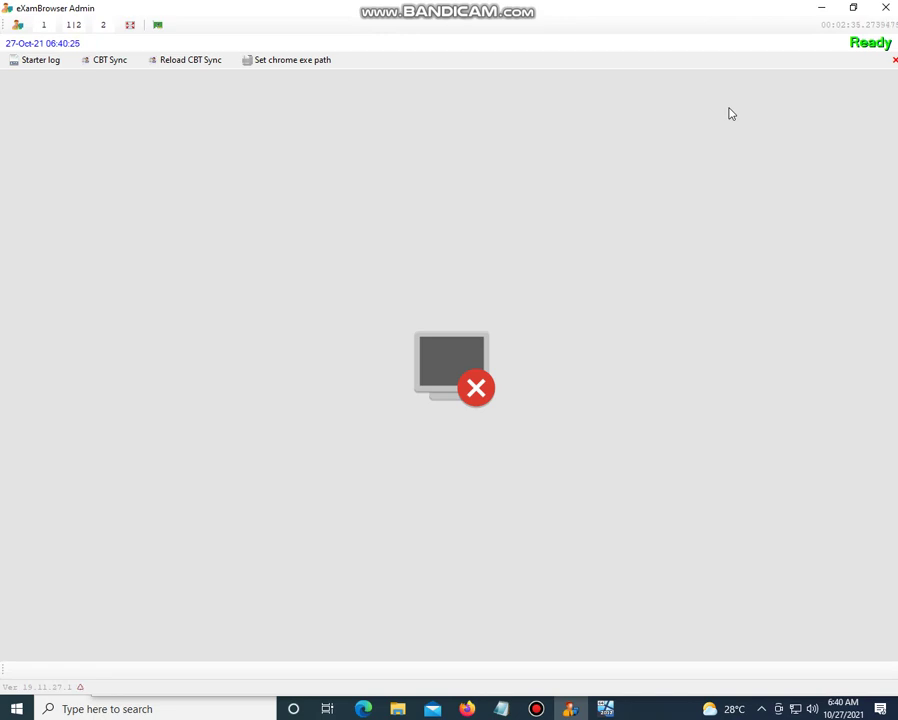
# Step: Switch to Notepad and add item "4. Klik Pada menu reload CBT di lembar kedua" on a new line
pyautogui.click(501, 709)
pyautogui.press('Return')
pyautogui.write('4. ')
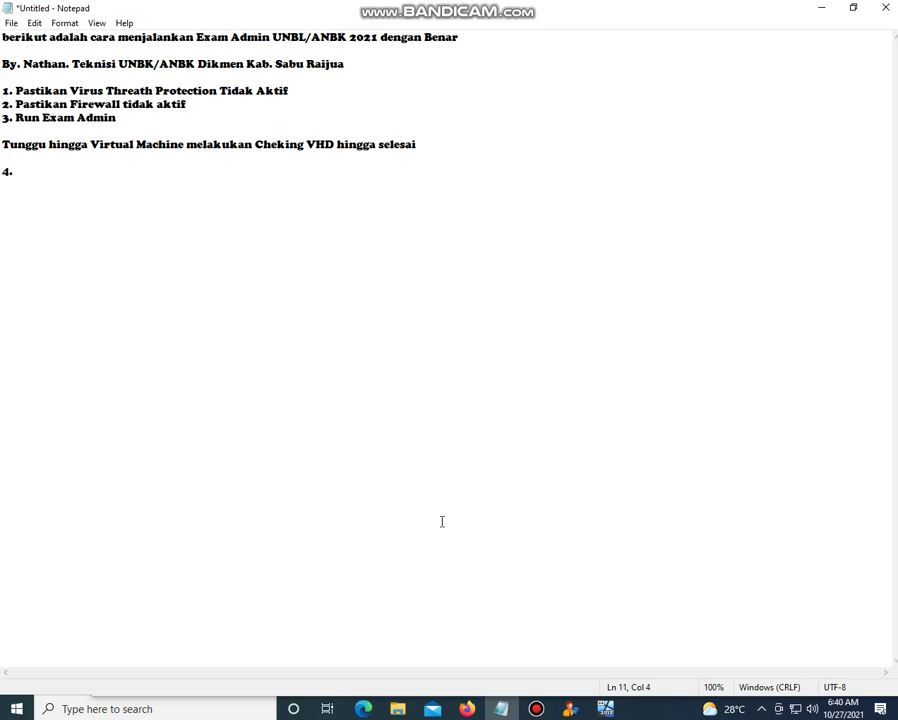
pyautogui.write('Klik Pada menu ')
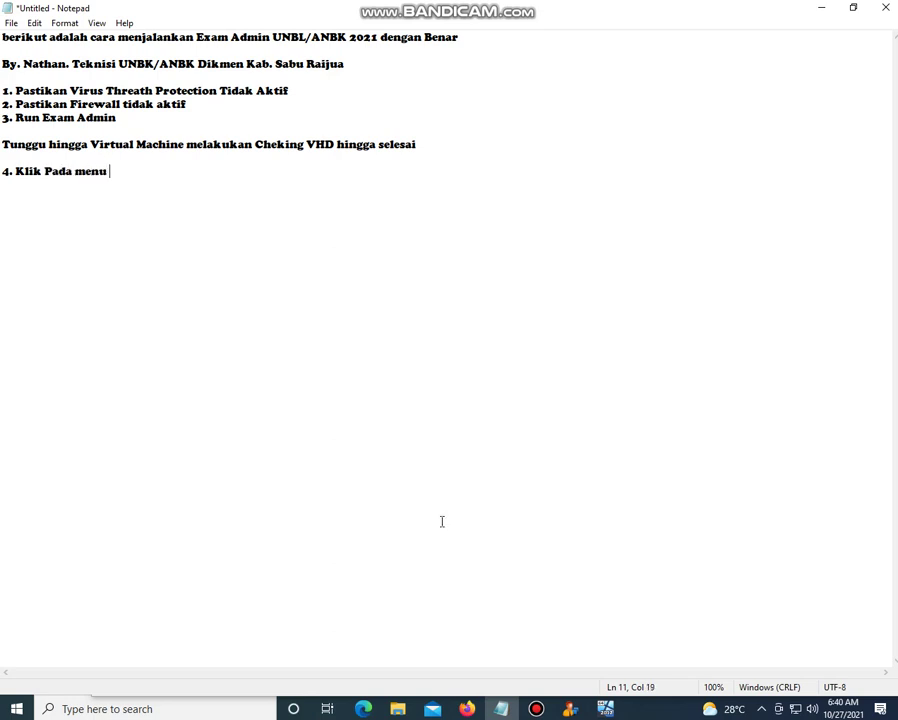
pyautogui.write('reload CBT di ')
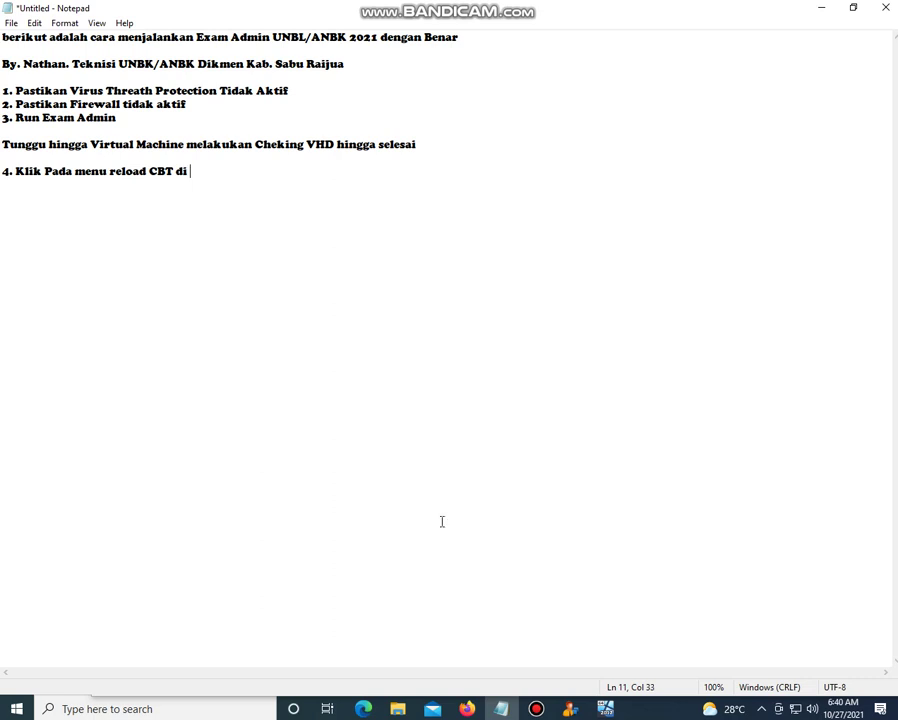
pyautogui.write('lembar kedua')
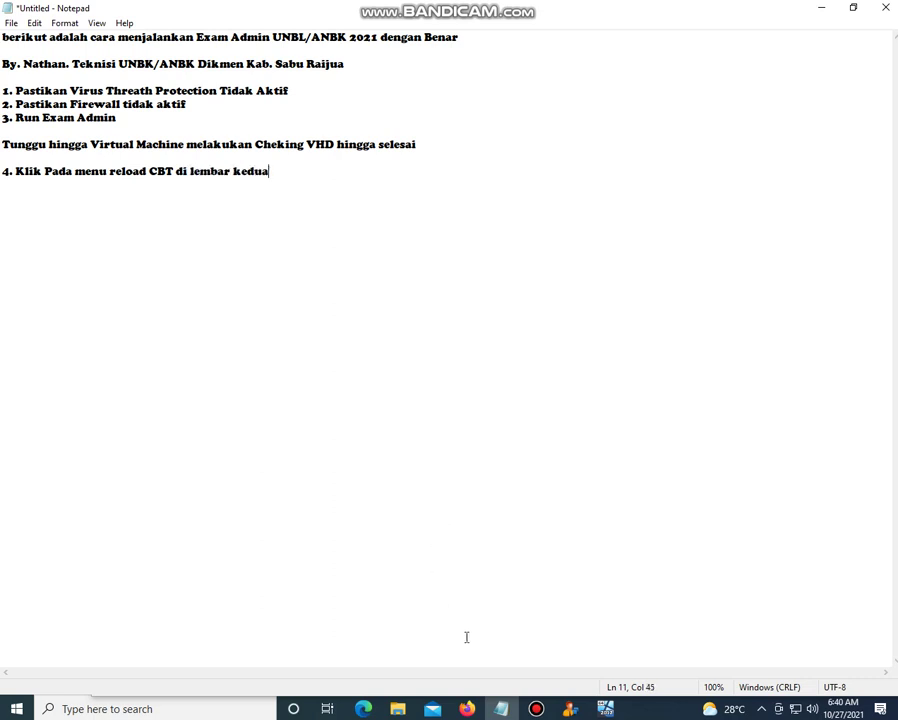
# Step: Switch to eXamBrowser Admin and reload CBT Sync in the second panel
pyautogui.click(570, 709)
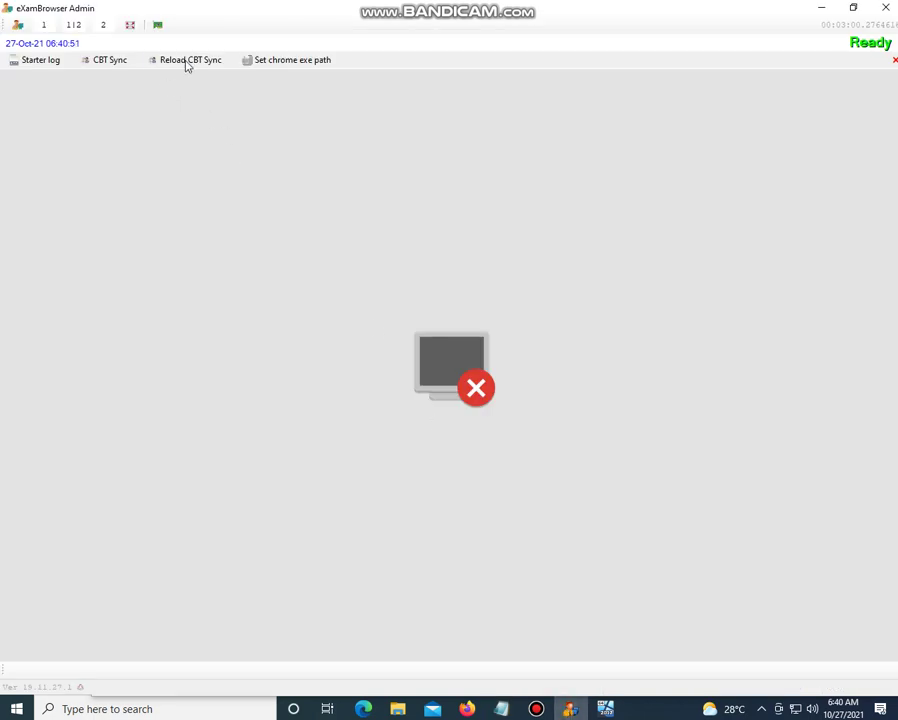
pyautogui.click(73, 24)
pyautogui.click(103, 24)
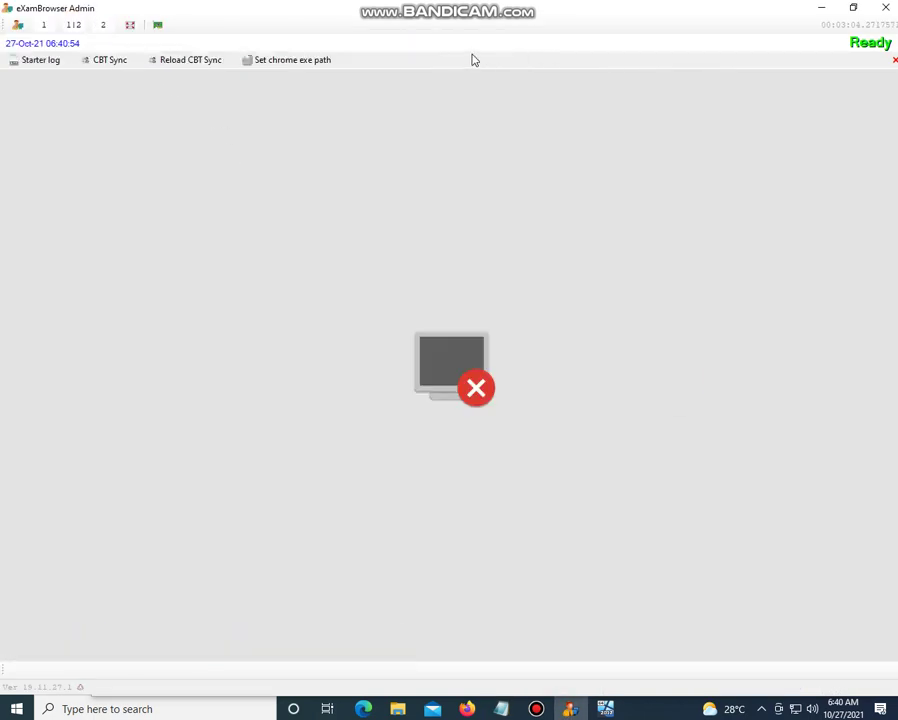
pyautogui.click(73, 24)
pyautogui.click(103, 24)
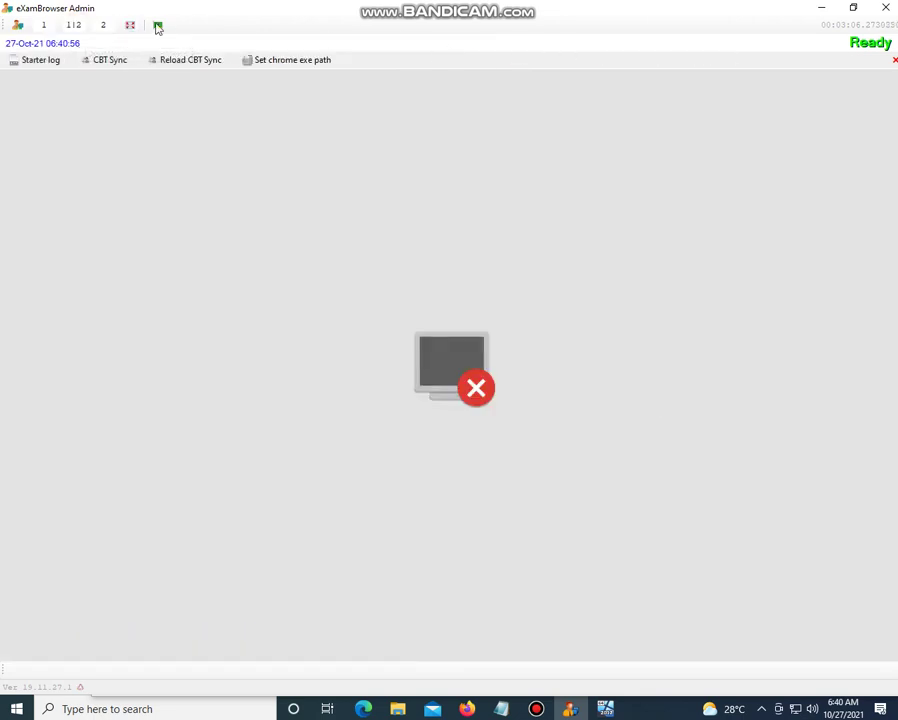
pyautogui.click(73, 24)
pyautogui.click(73, 24)
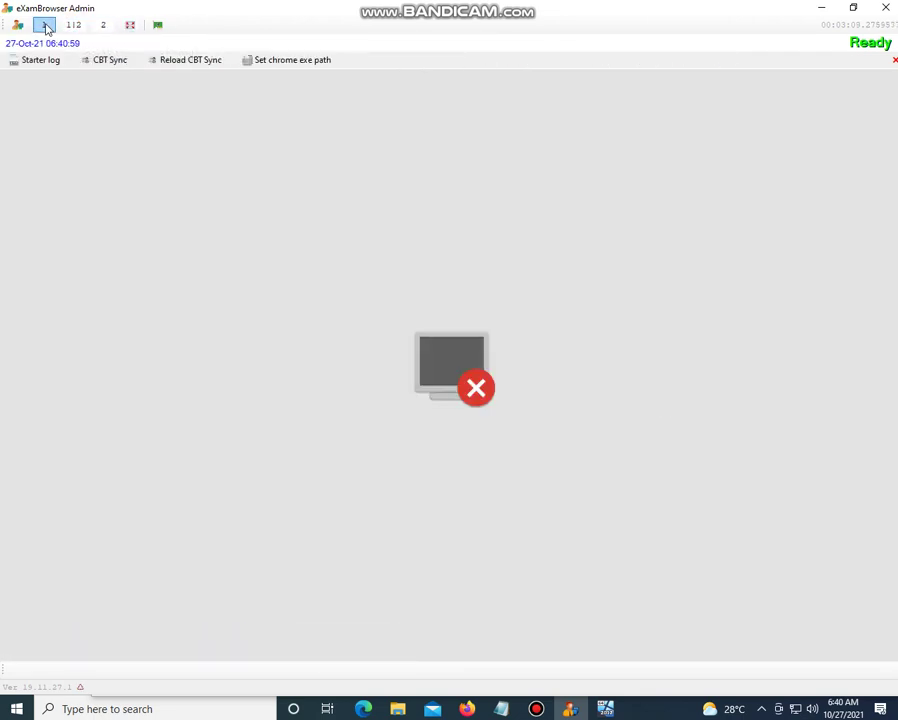
pyautogui.click(185, 65)
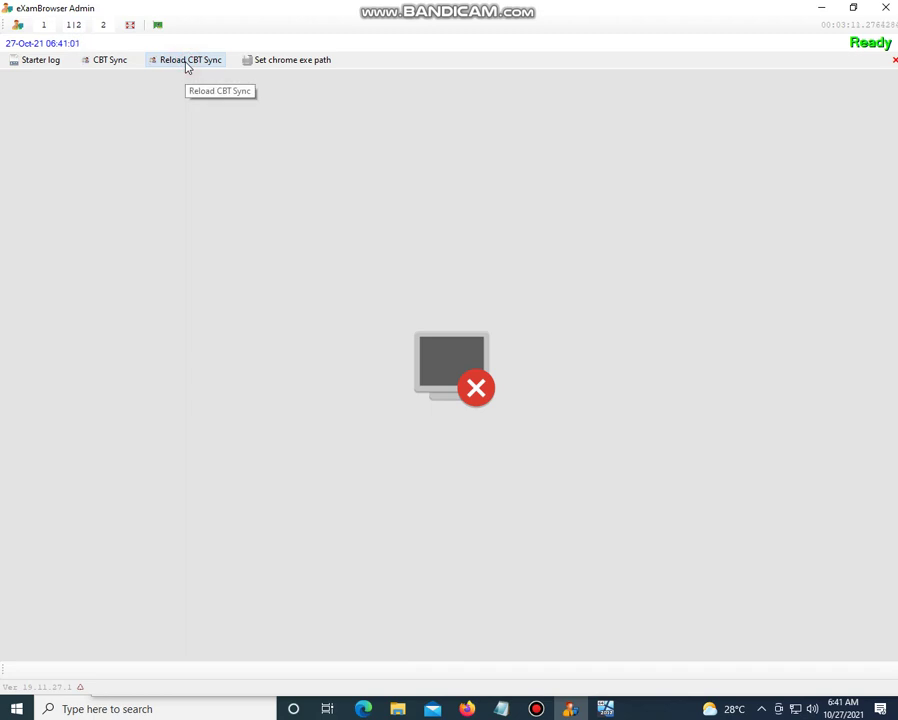
# Step: Try to show the VM and CBT Sync panels together and the VM panel alone
pyautogui.click(67, 29)
pyautogui.click(67, 30)
pyautogui.click(67, 30)
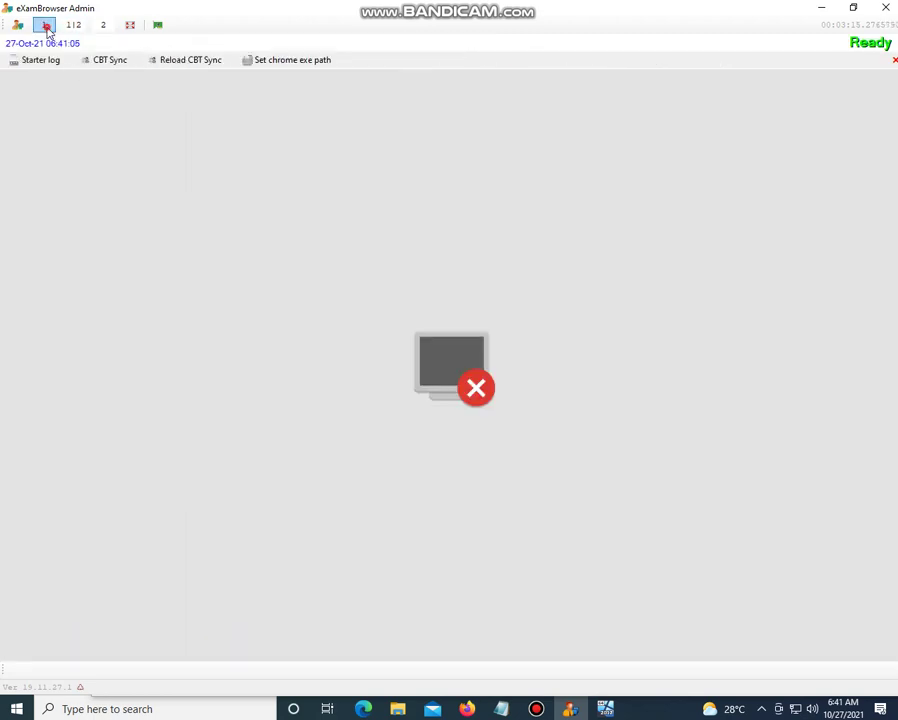
pyautogui.click(45, 26)
pyautogui.click(73, 31)
pyautogui.click(73, 31)
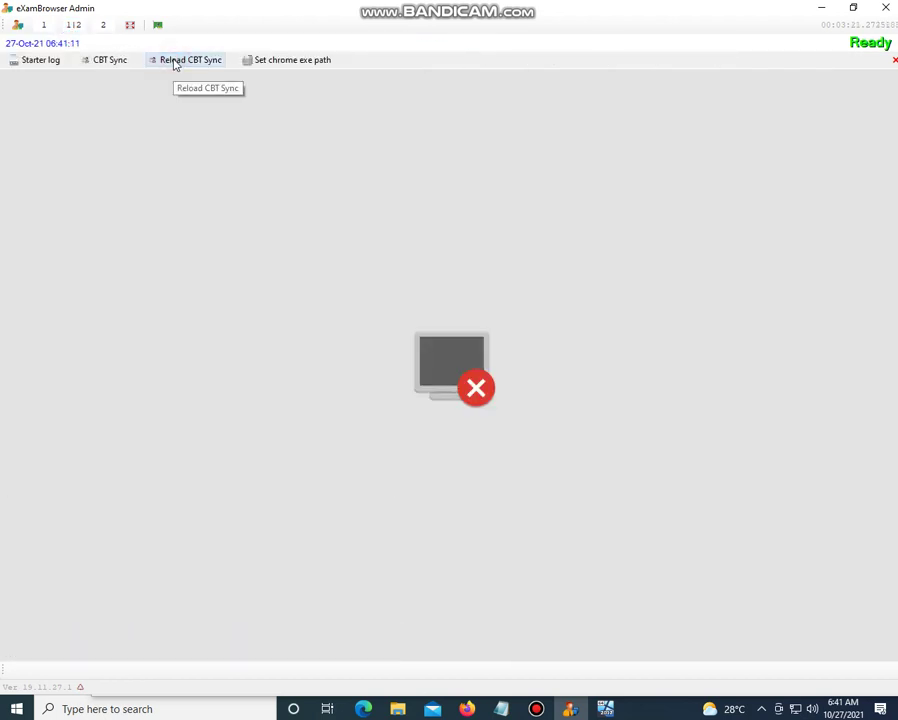
# Step: Launch and reload CBT Sync, displaying it side by side with the VM panel
pyautogui.click(113, 59)
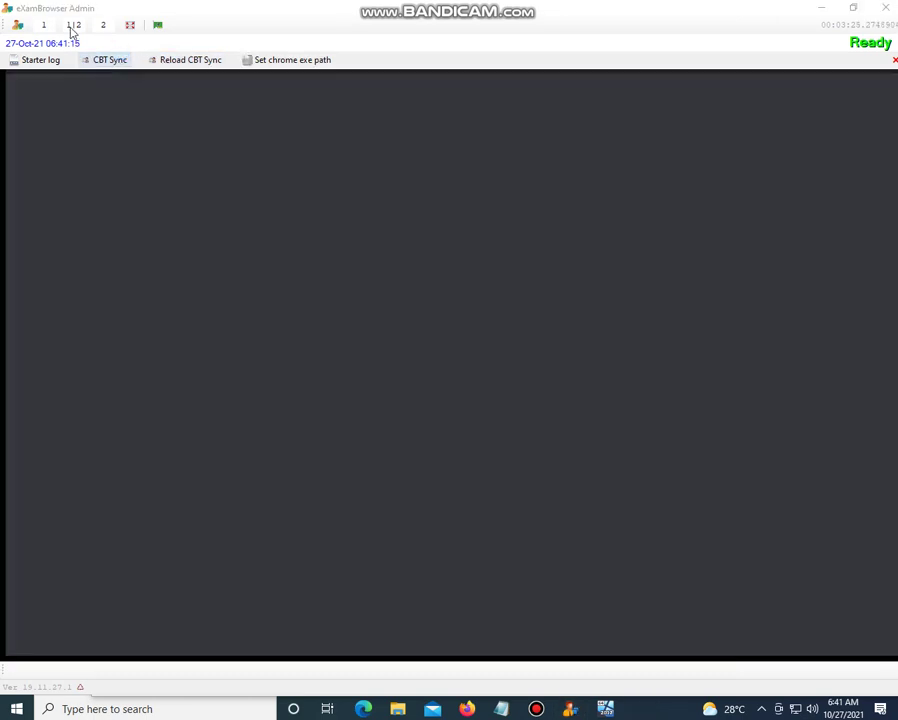
pyautogui.click(71, 28)
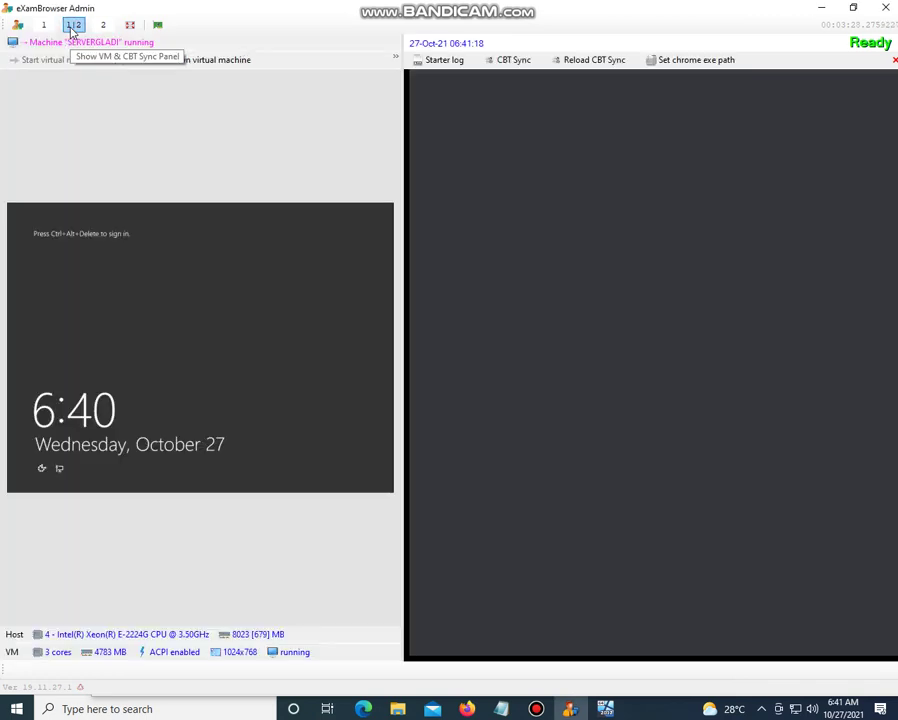
pyautogui.click(490, 61)
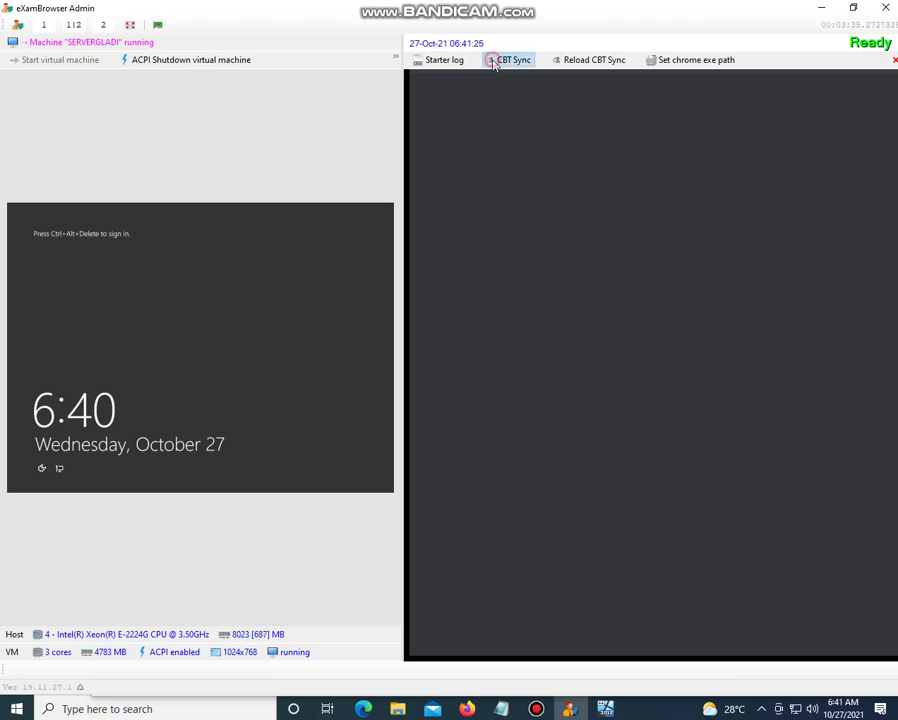
pyautogui.click(572, 61)
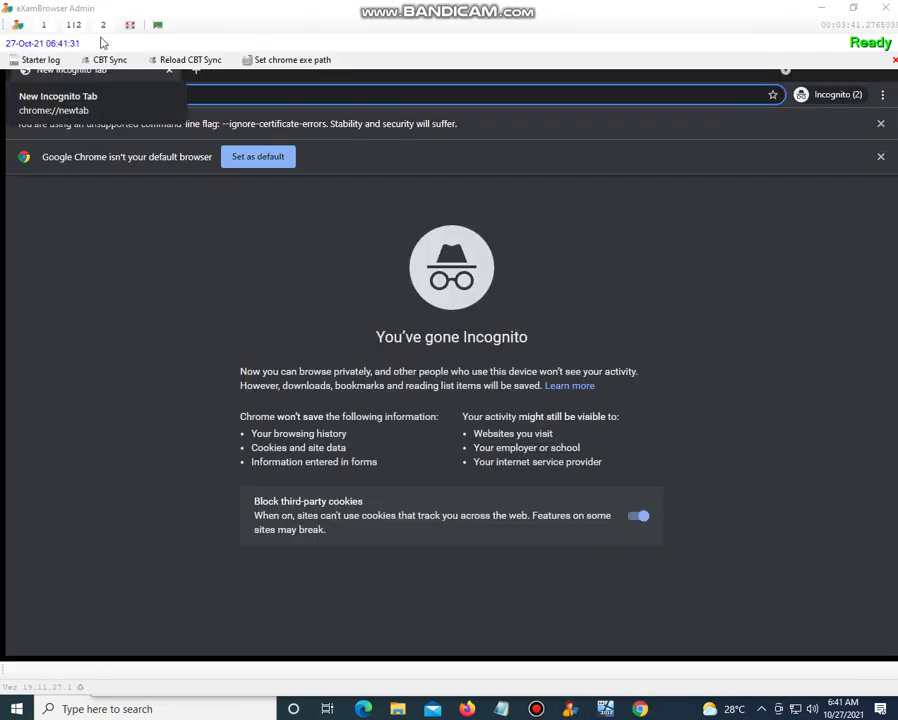
pyautogui.click(75, 26)
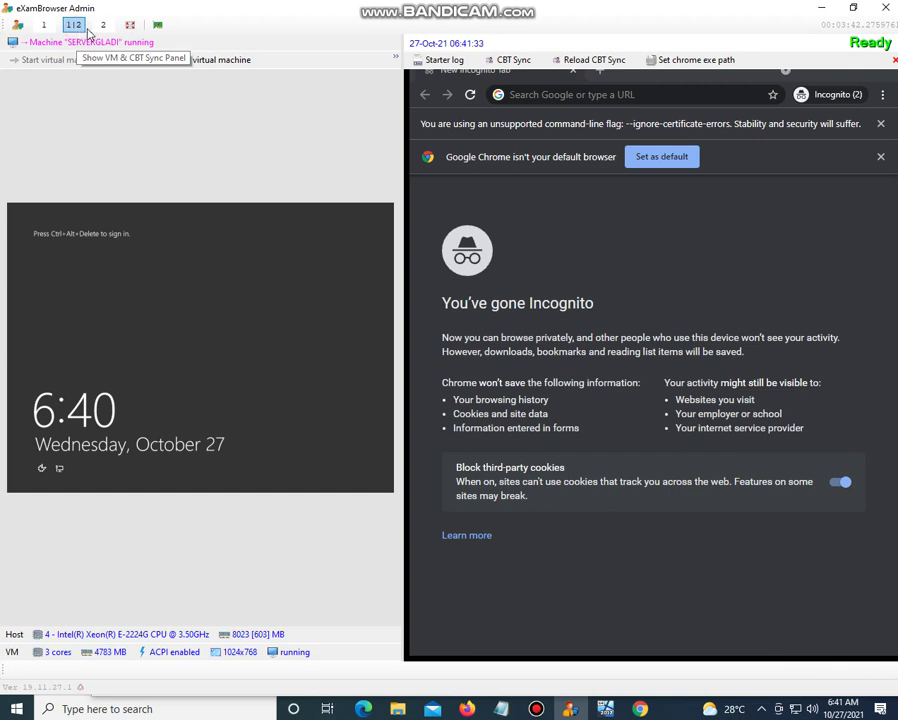
# Step: Close the embedded Incognito browser windows and try to show the VM and CBT Sync panels side by side
pyautogui.click(832, 96)
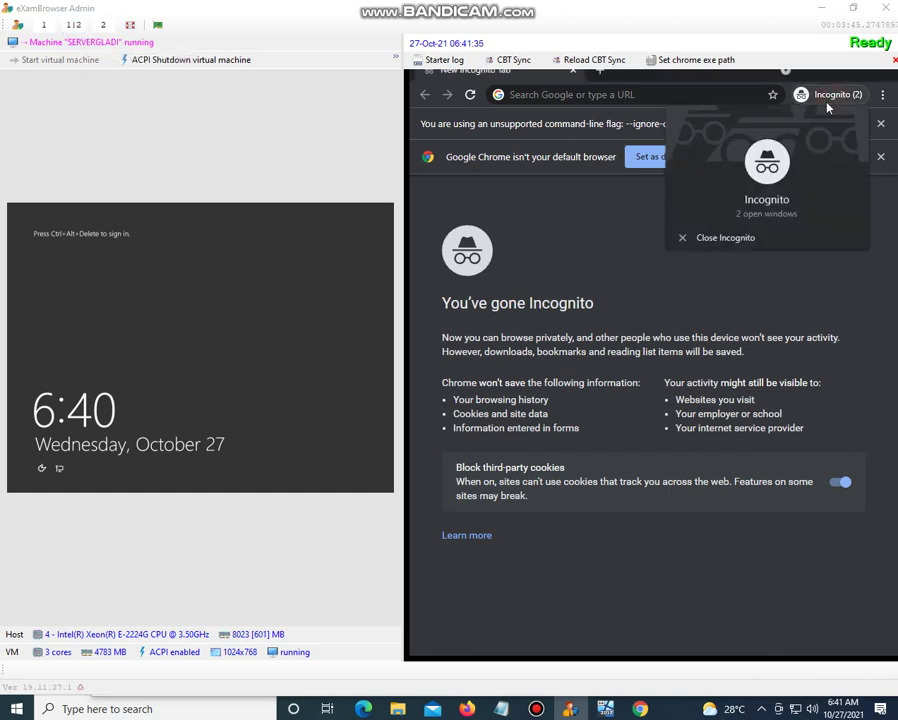
pyautogui.click(742, 237)
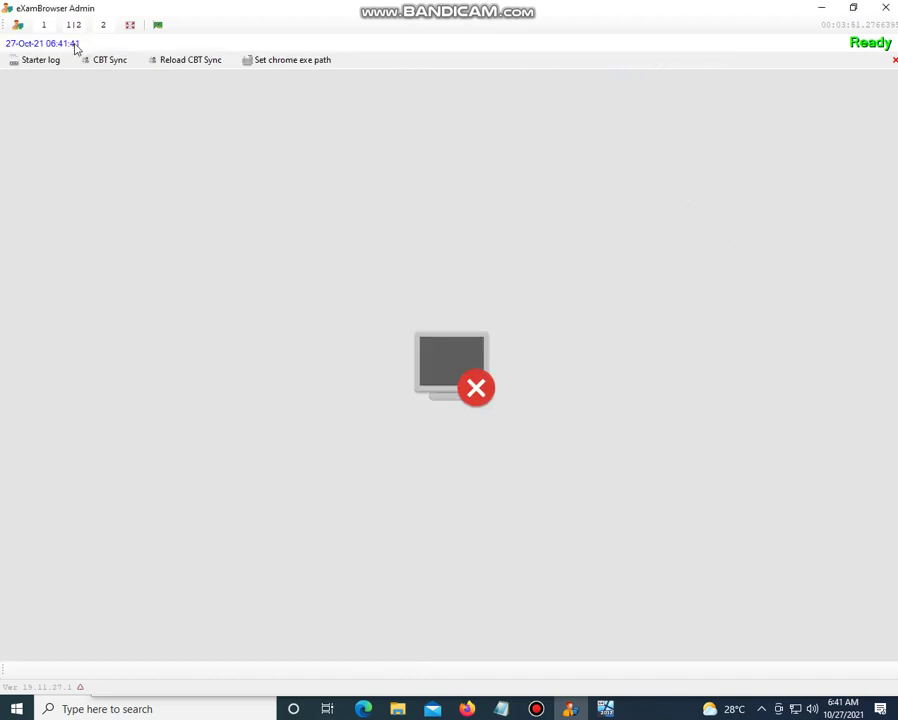
pyautogui.click(74, 26)
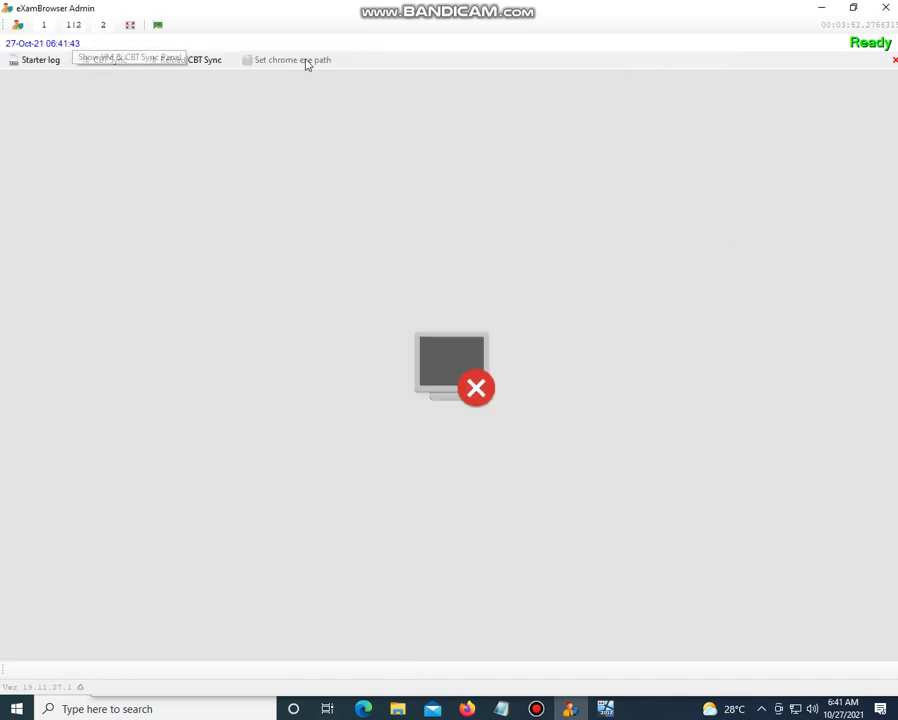
# Step: Show the VM and CBT Sync panels side by side, and finish with the CBT Sync login displayed alone
pyautogui.click(46, 26)
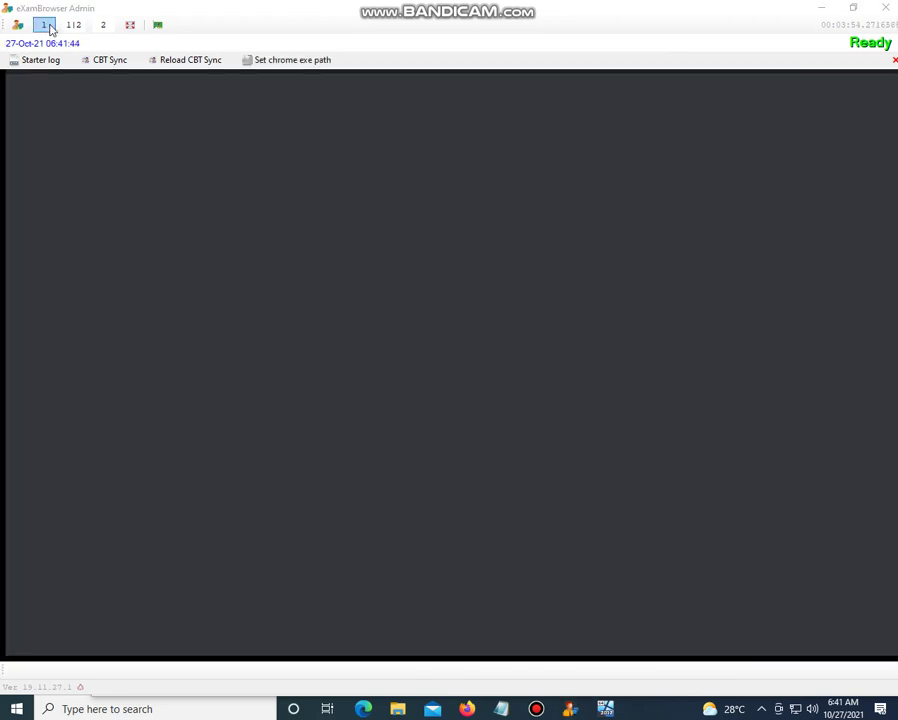
pyautogui.click(74, 26)
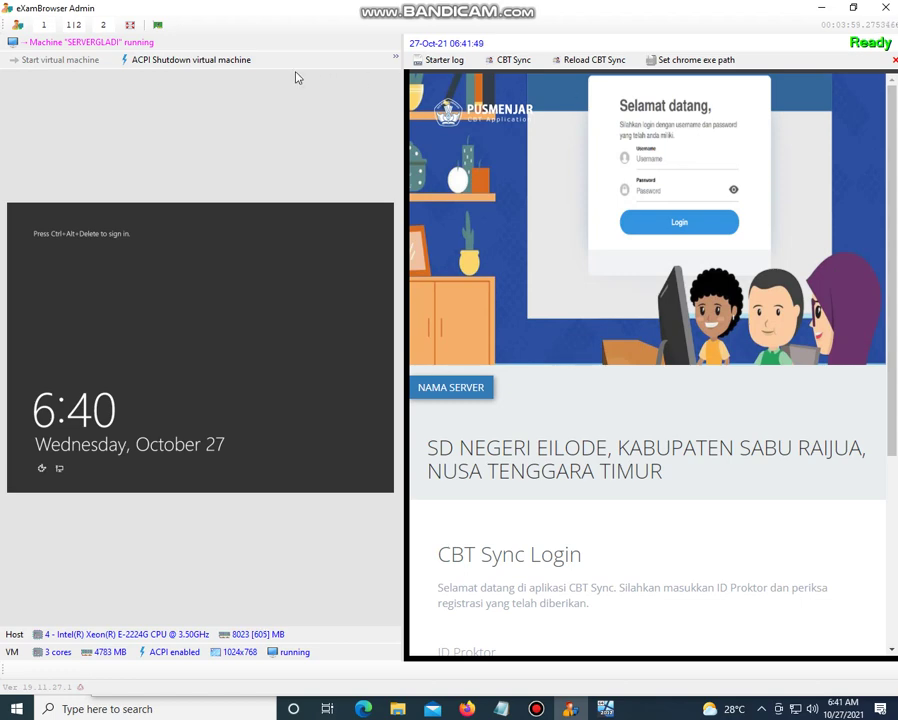
pyautogui.click(103, 25)
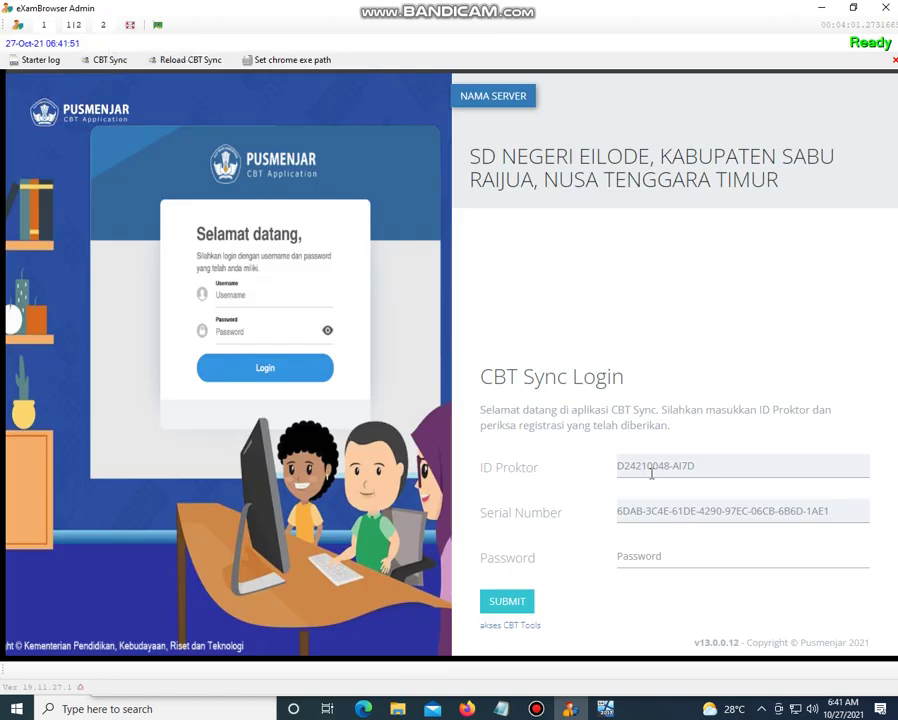
pyautogui.click(675, 555)
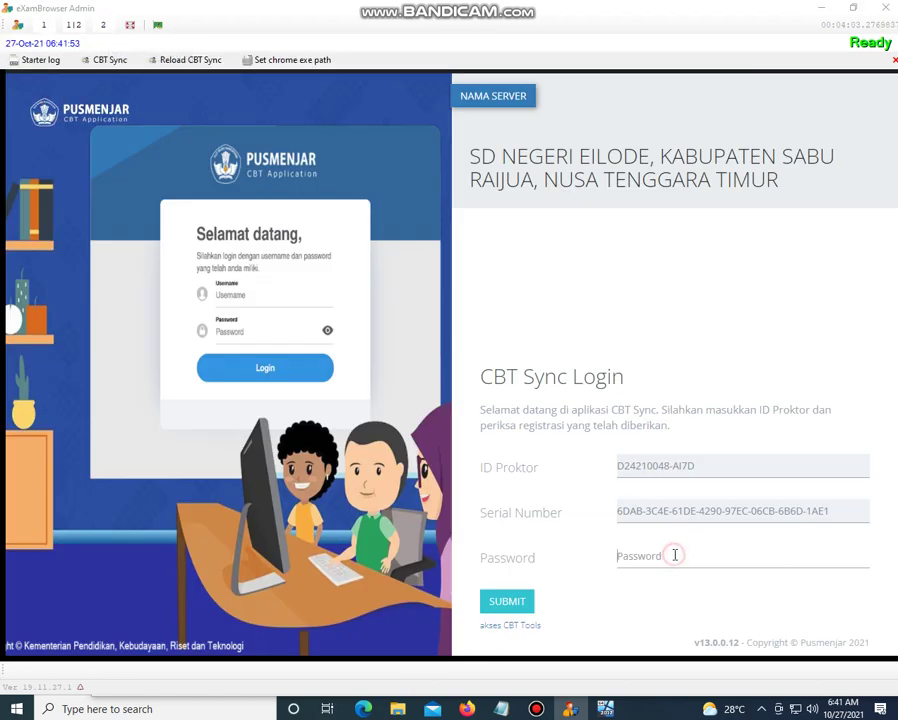
# Step: Switch to Notepad and add the line "5. Masukkan Pasword CBT sesuai Id Server Anda" below step 4
pyautogui.click(497, 709)
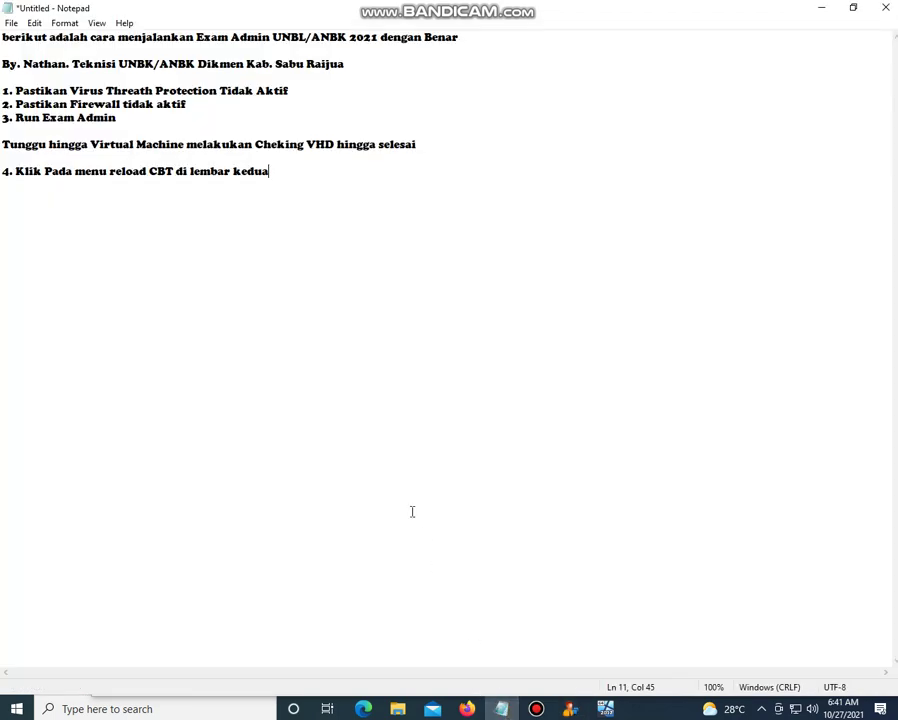
pyautogui.press('Return')
pyautogui.write('5. Masukkan P')
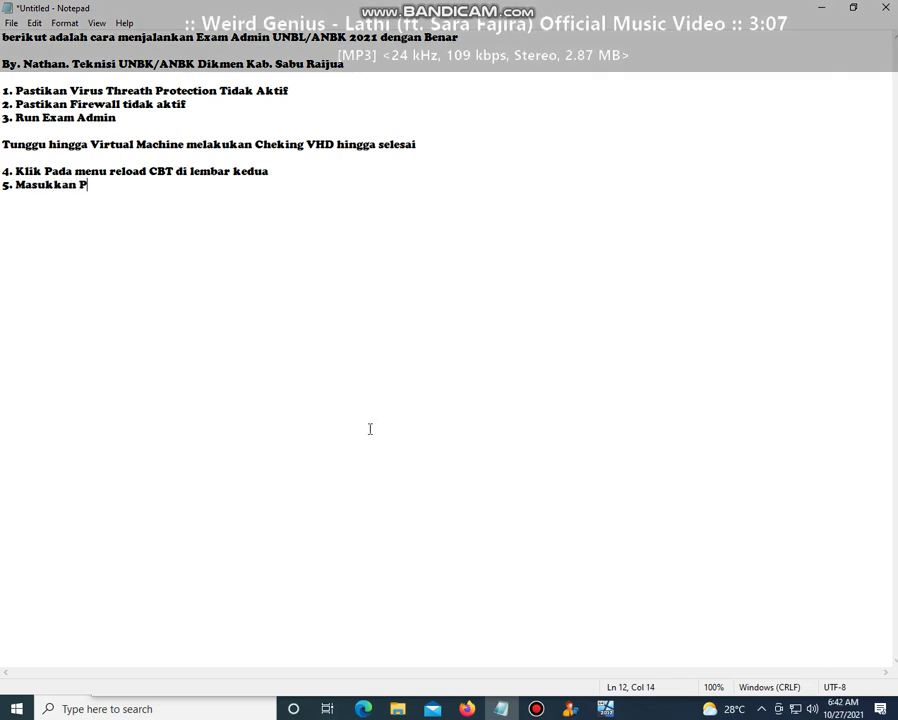
pyautogui.write('asword CBT sesuai ')
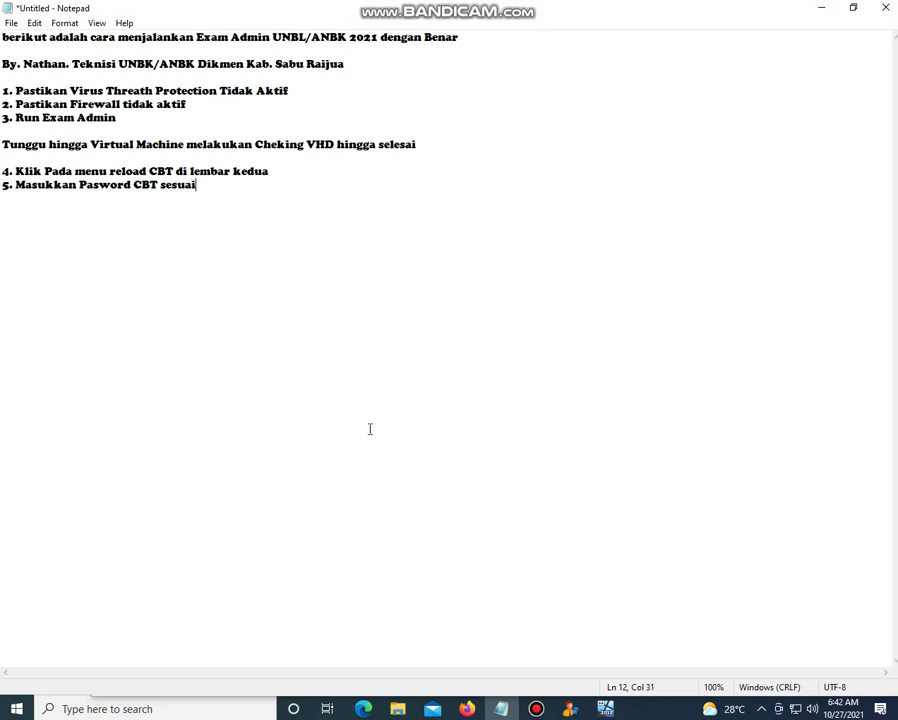
pyautogui.write('Id Server Anda')
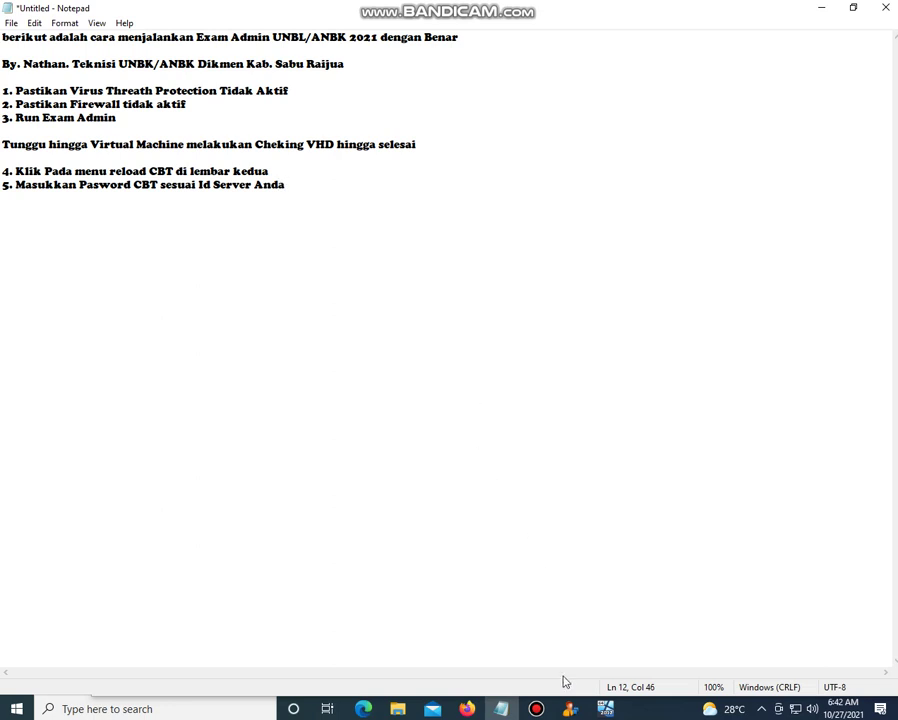
# Step: Switch to Firefox, open the anbk.kemdikbud.go.id site and log in with the saved account and the displayed security code
pyautogui.click(570, 709)
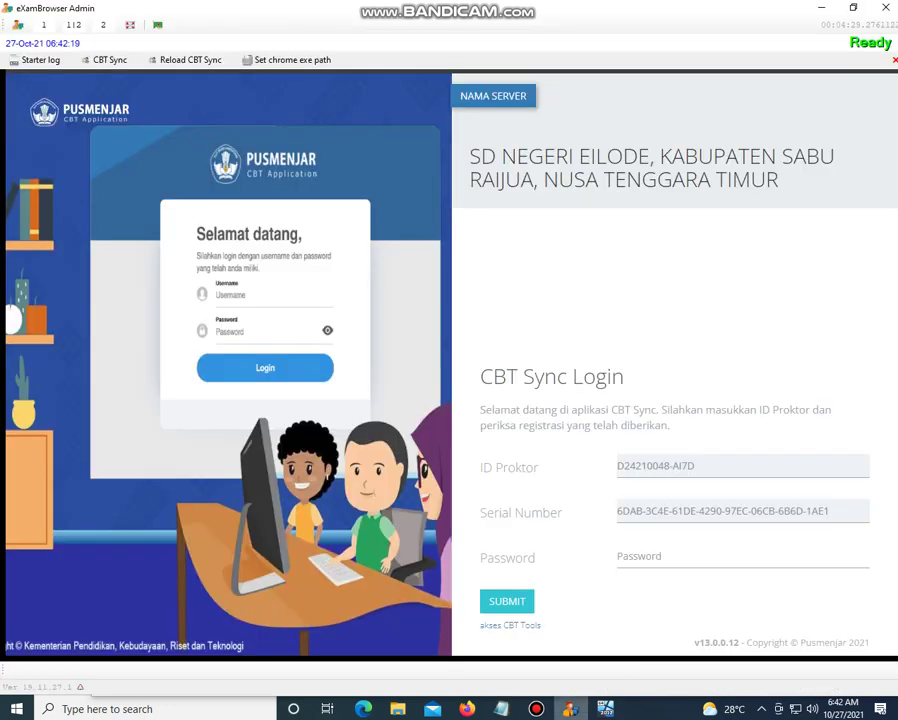
pyautogui.click(651, 559)
pyautogui.click(465, 710)
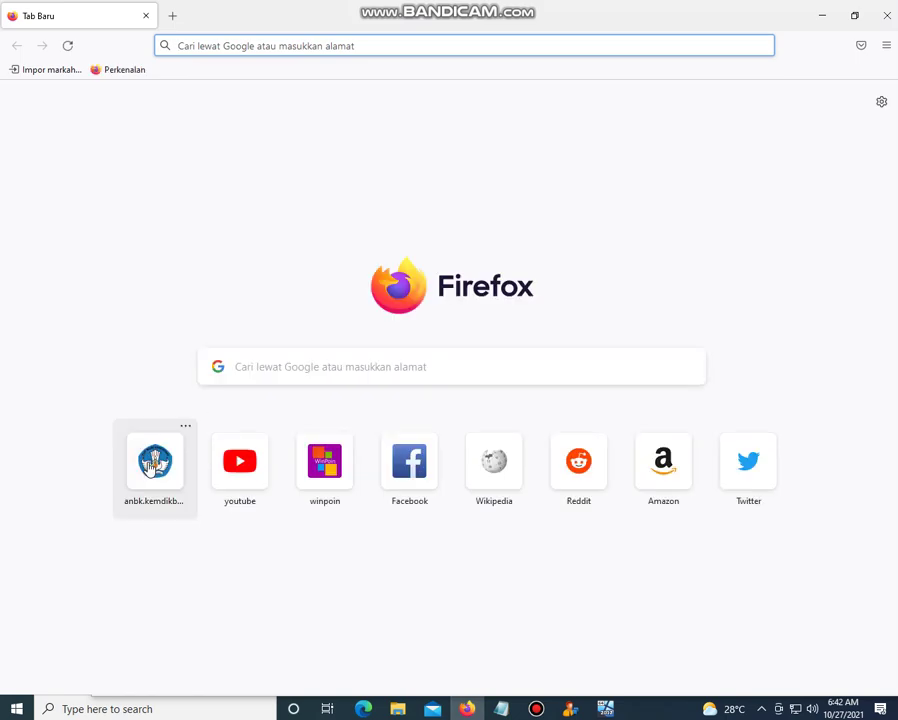
pyautogui.click(152, 466)
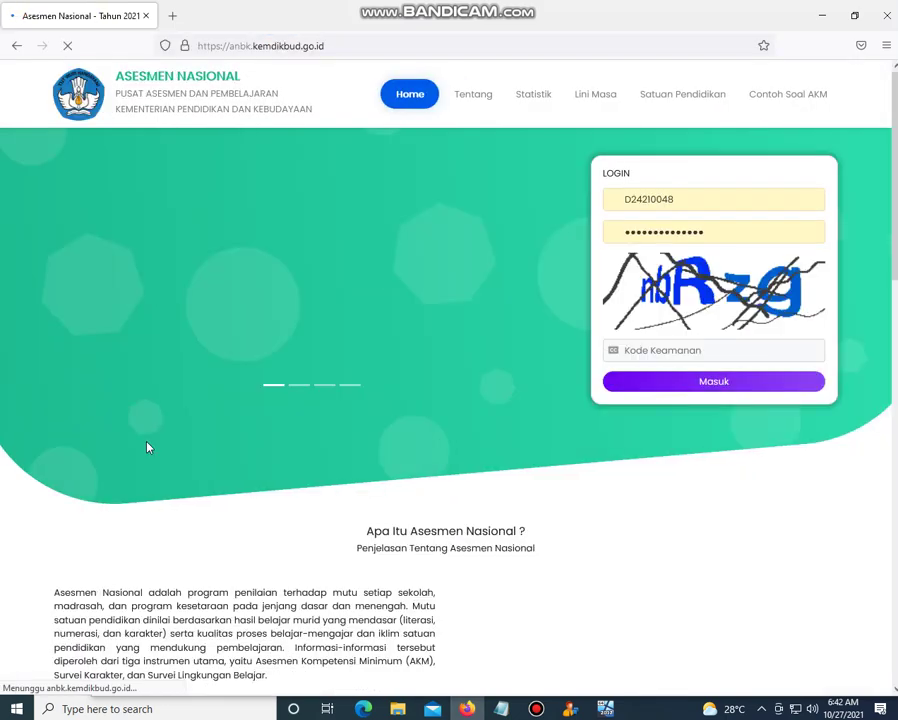
pyautogui.click(677, 350)
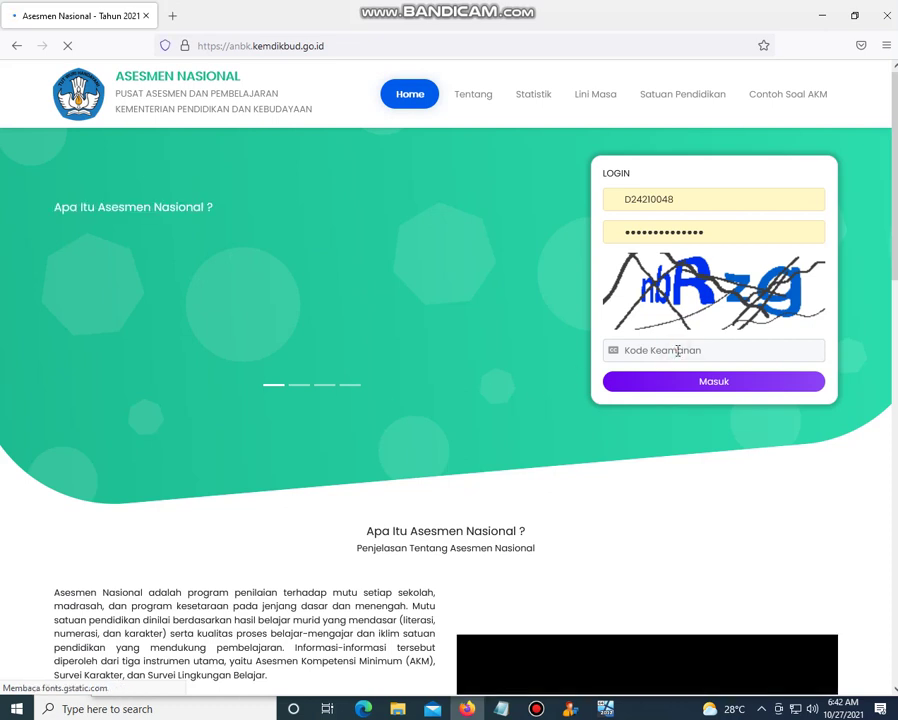
pyautogui.click(666, 350)
pyautogui.write('nbr')
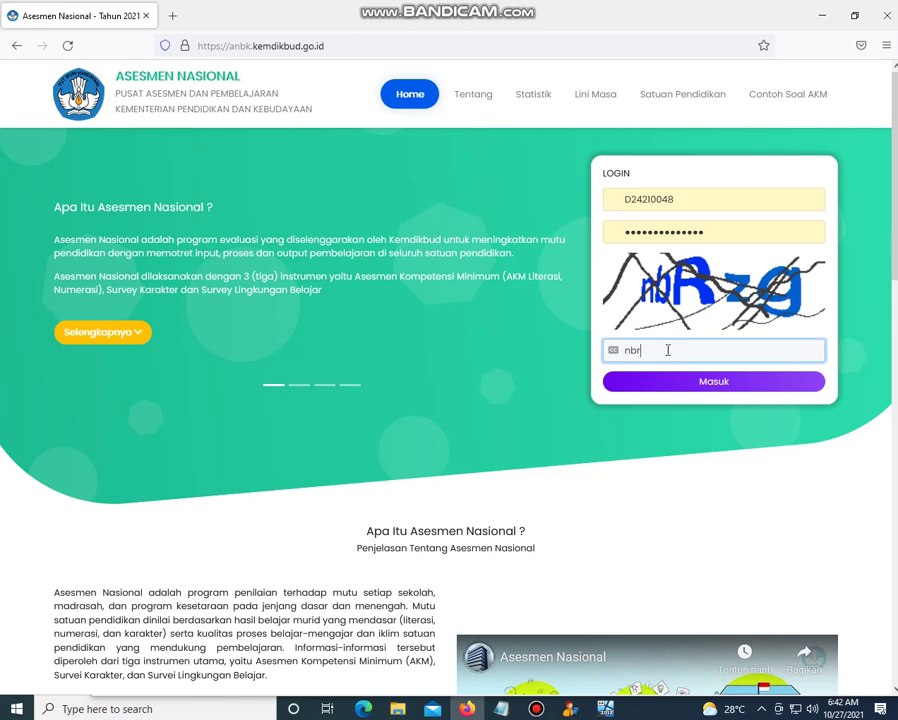
pyautogui.write('zg')
pyautogui.click(664, 382)
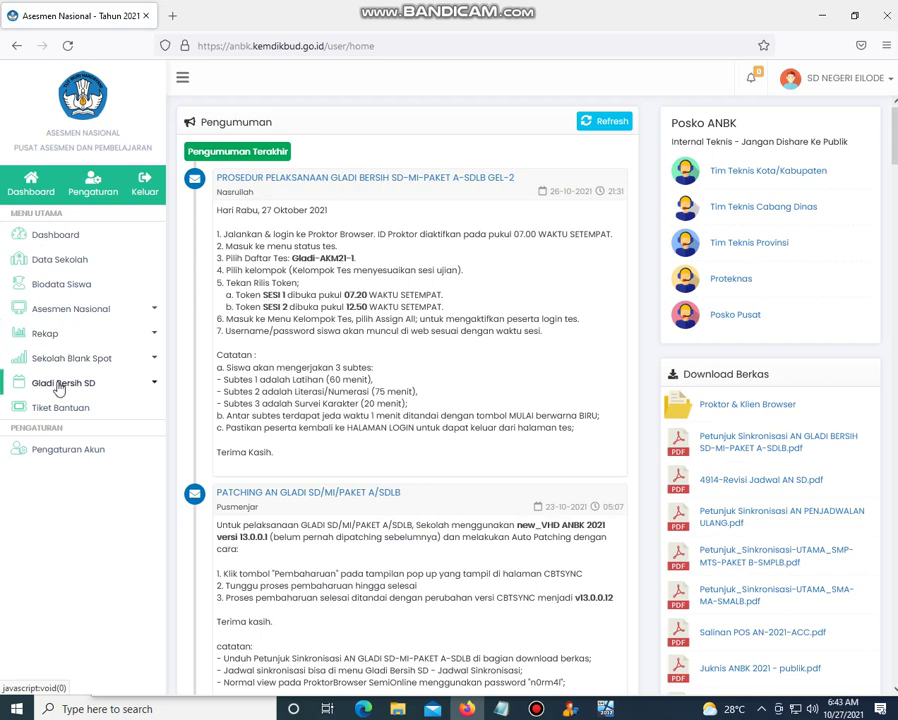
# Step: Open the Komputer Proktor data under Asesmen Nasional and copy the password of the listed proctor ID
pyautogui.click(67, 312)
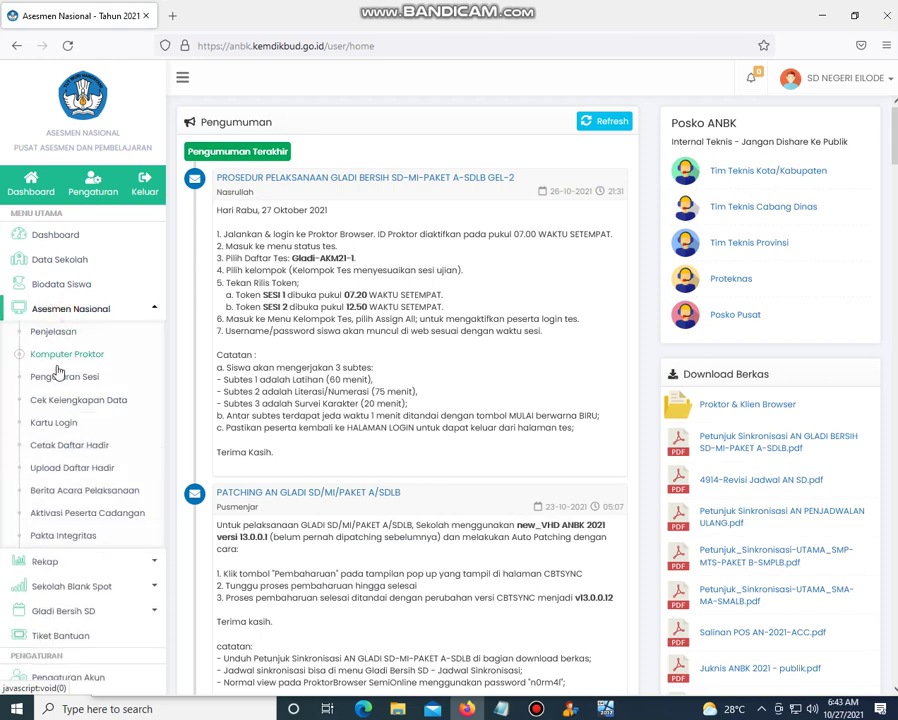
pyautogui.click(55, 358)
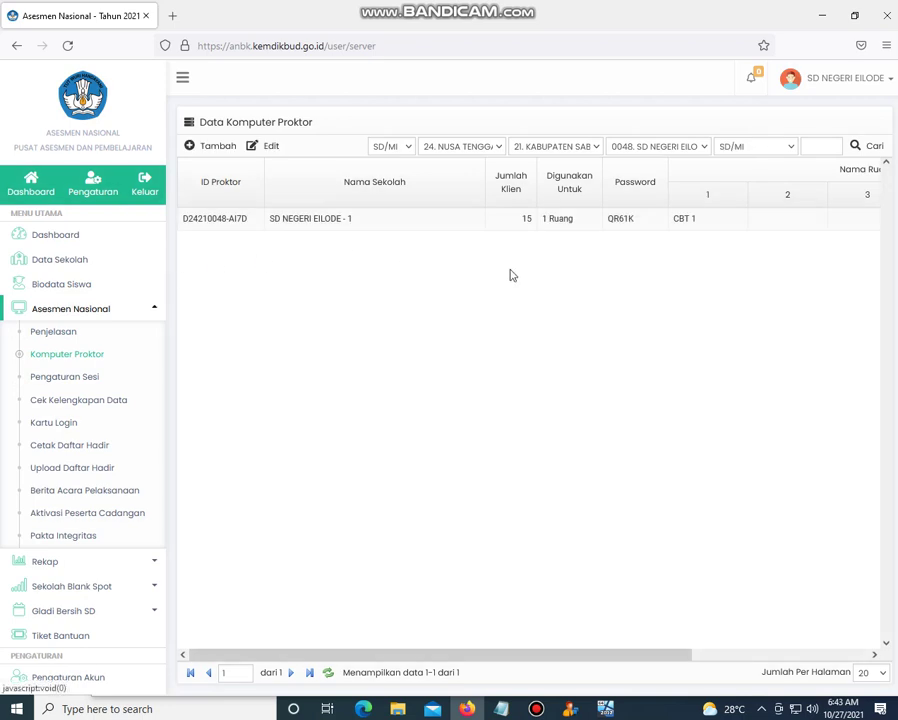
pyautogui.moveTo(637, 224); pyautogui.dragTo(608, 228)
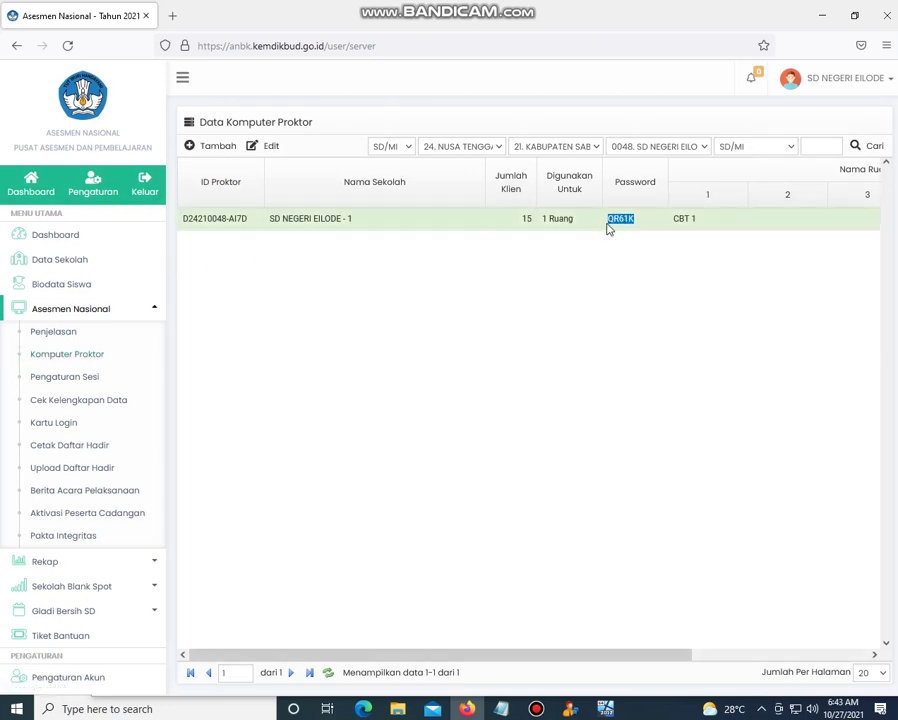
# Step: Switch to eXamBrowser Admin and log in to CBT Sync with the copied proctor password
pyautogui.click(569, 709)
pyautogui.click(649, 558)
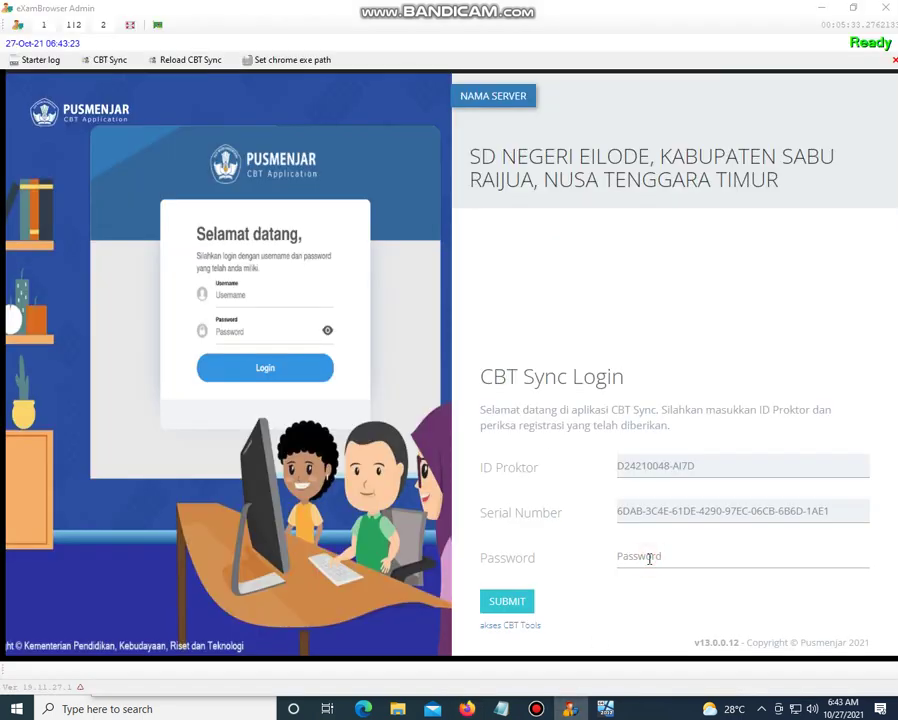
pyautogui.hotkey('ctrl', 'v')
pyautogui.click(512, 601)
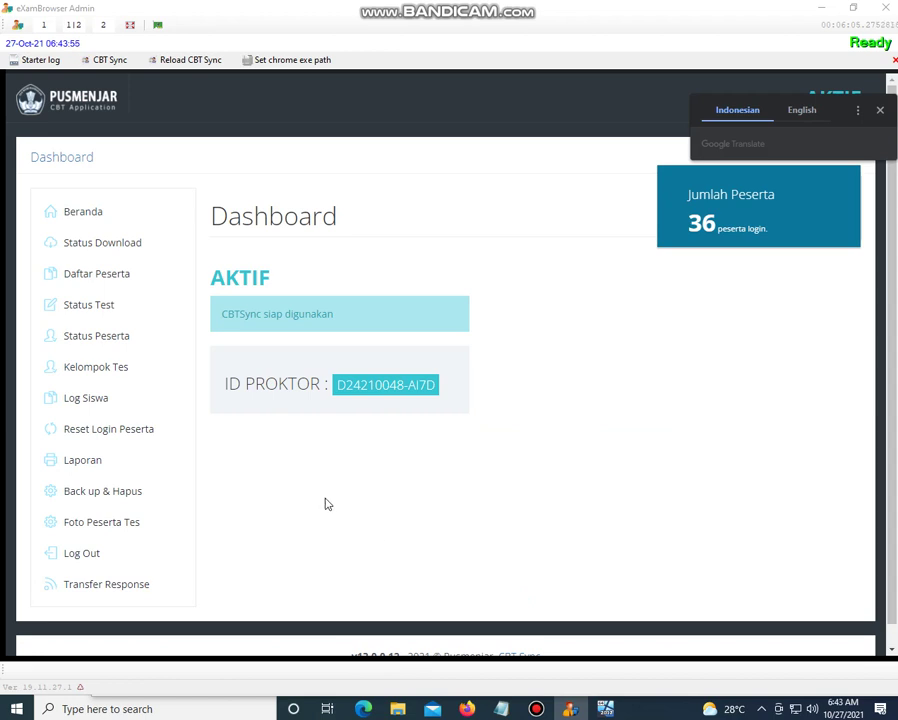
# Step: In Status Test, choose test Gladi-AKM21-1 and Kelompok 1, save all, and dismiss the notifications
pyautogui.click(89, 306)
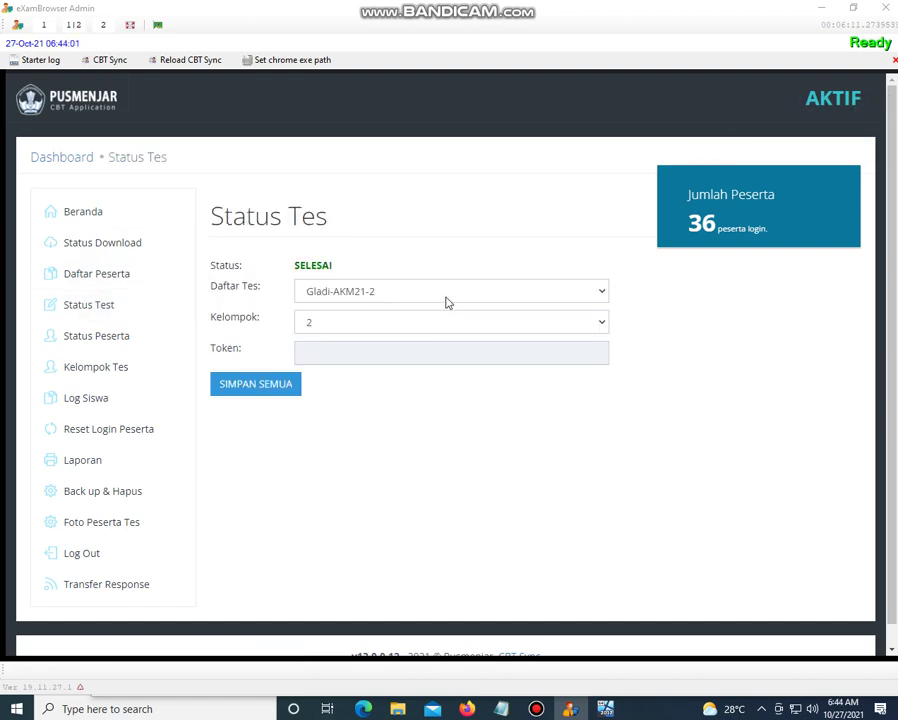
pyautogui.click(447, 302)
pyautogui.click(417, 326)
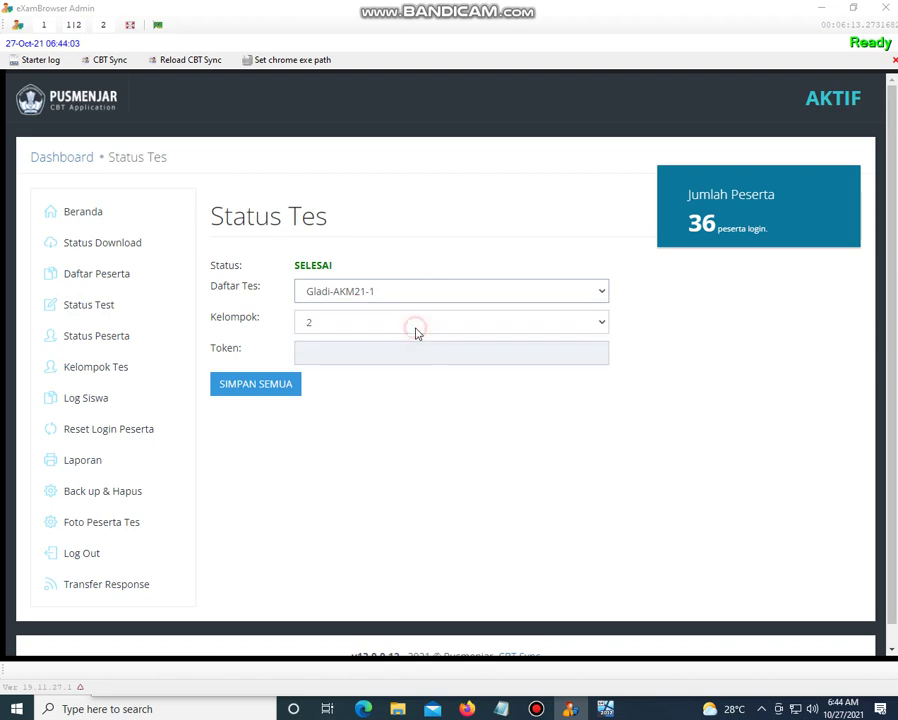
pyautogui.click(416, 330)
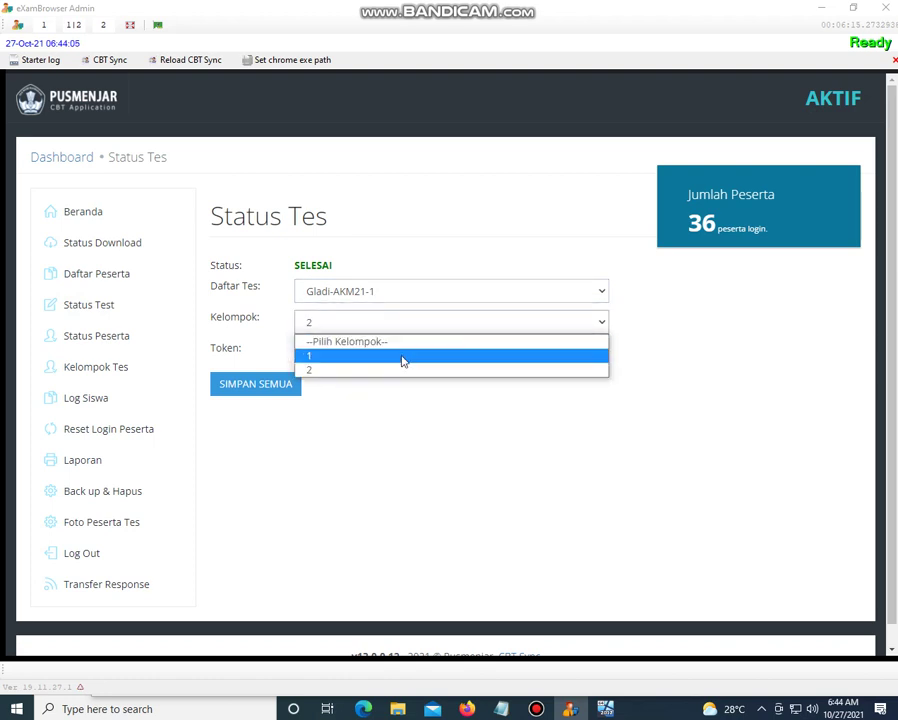
pyautogui.click(403, 357)
pyautogui.click(286, 388)
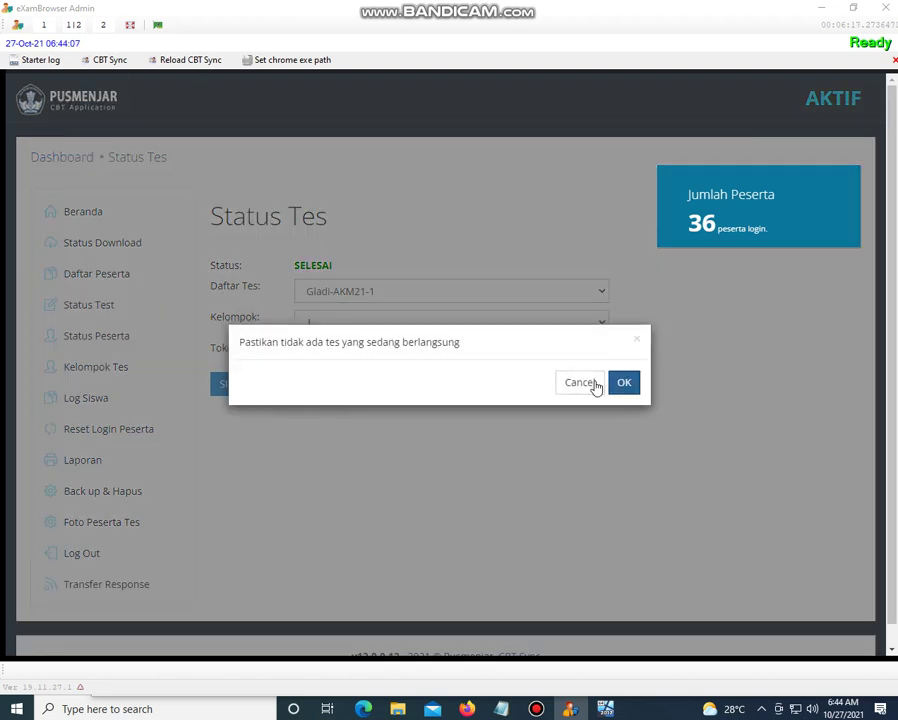
pyautogui.click(631, 389)
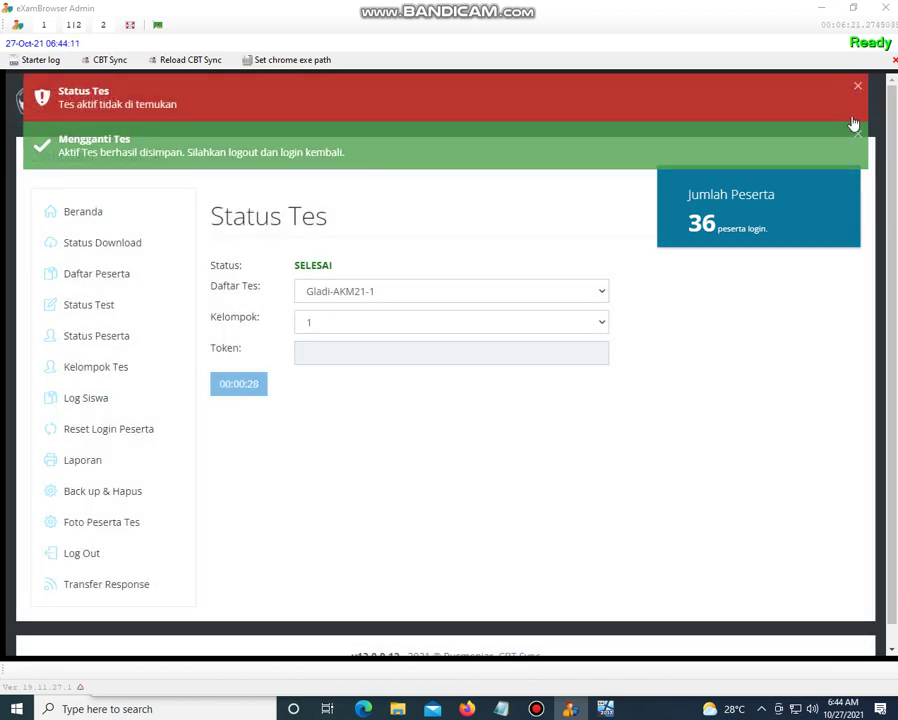
pyautogui.click(857, 133)
pyautogui.click(858, 87)
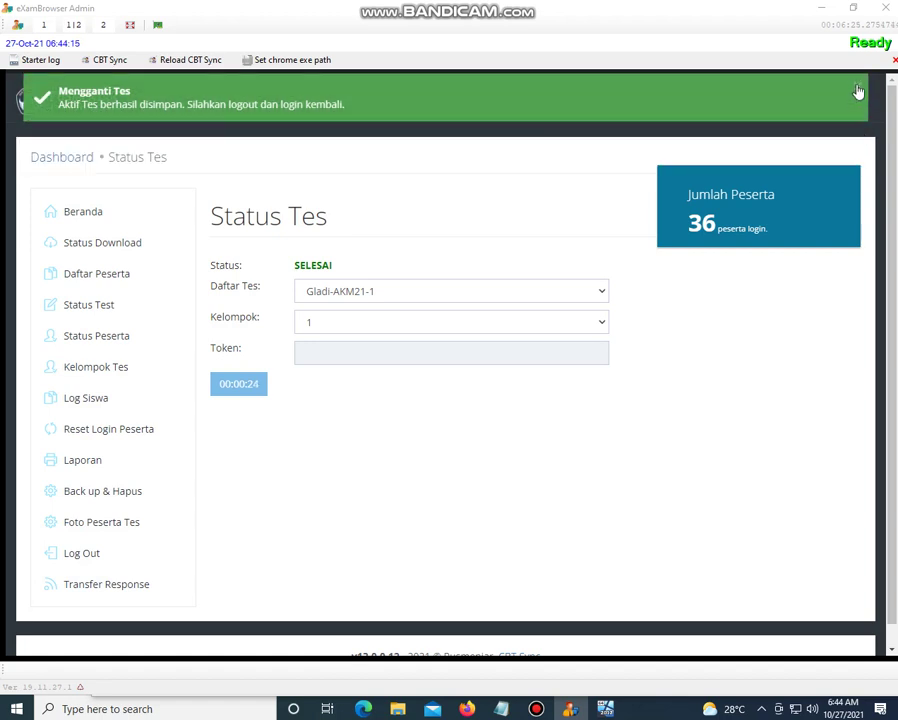
pyautogui.click(787, 118)
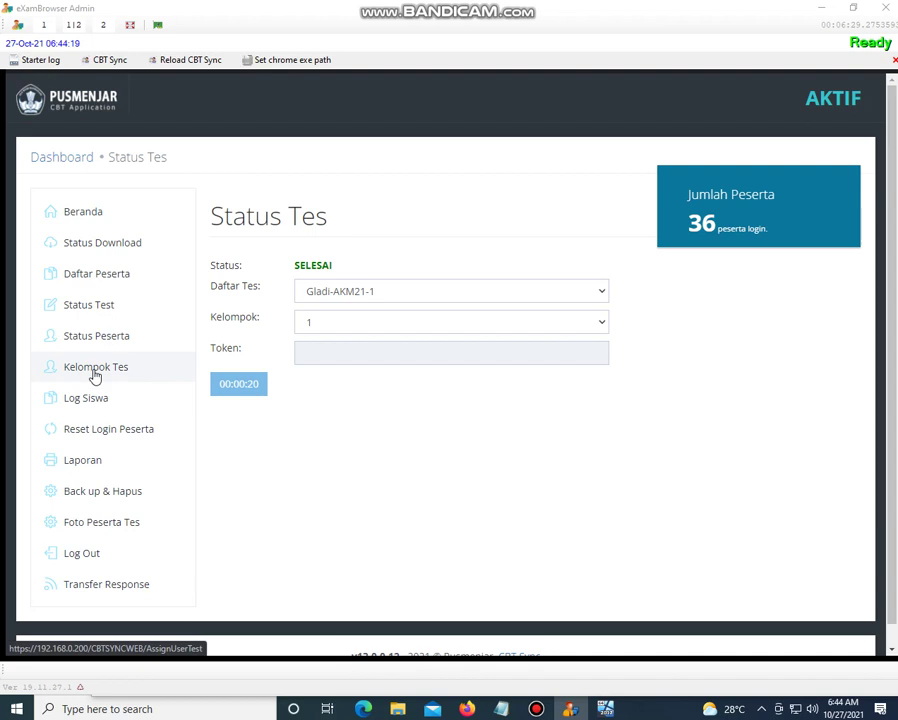
# Step: Check the Kelompok Tes list, and in Status Test select Gladi-AKM21-1 with Kelompok 1 again and save all
pyautogui.click(94, 368)
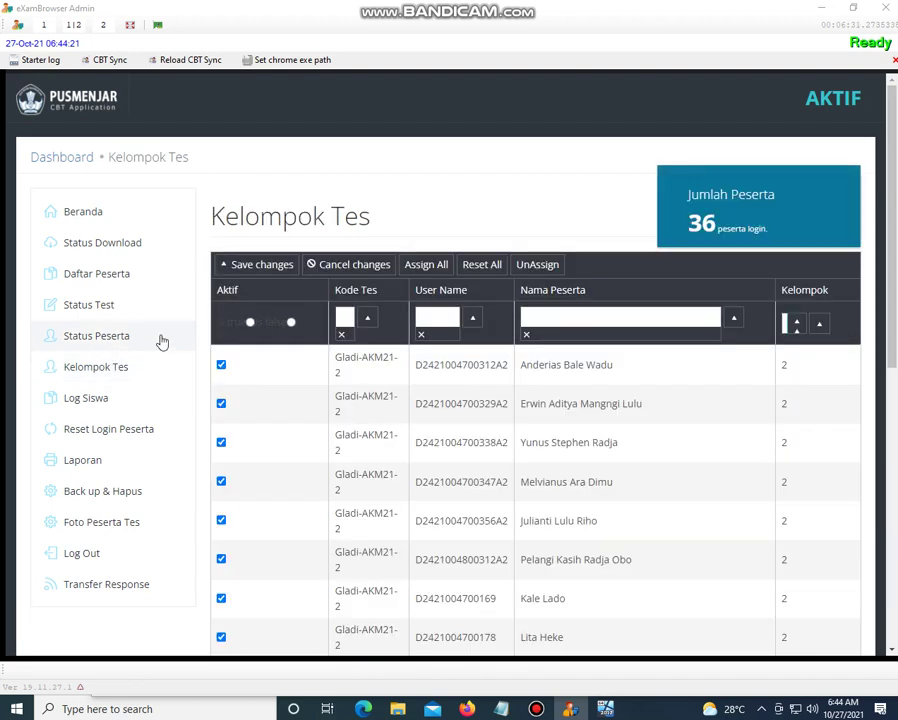
pyautogui.click(92, 315)
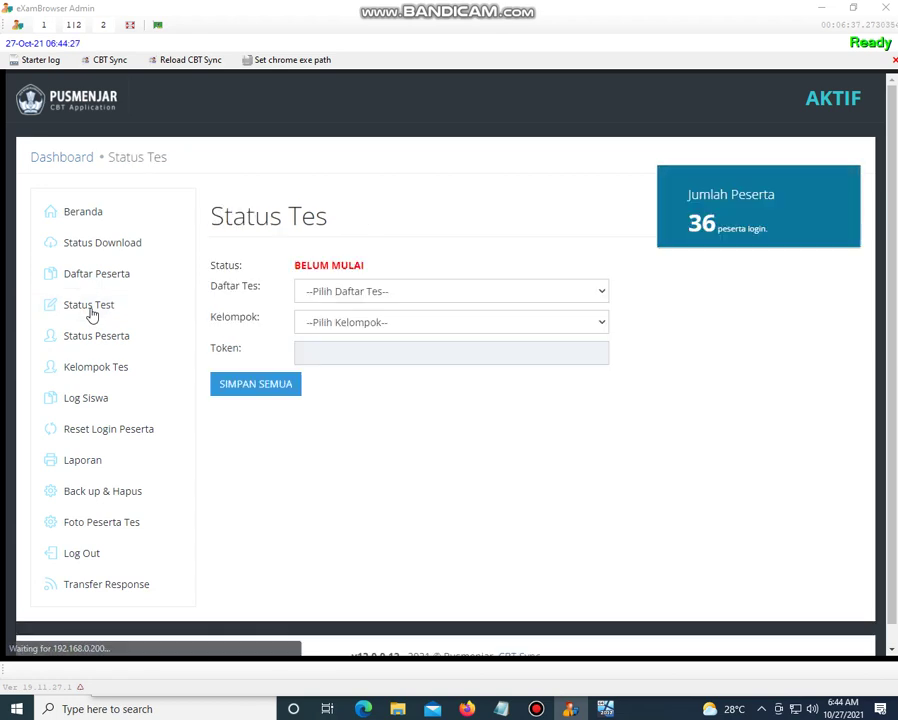
pyautogui.click(427, 296)
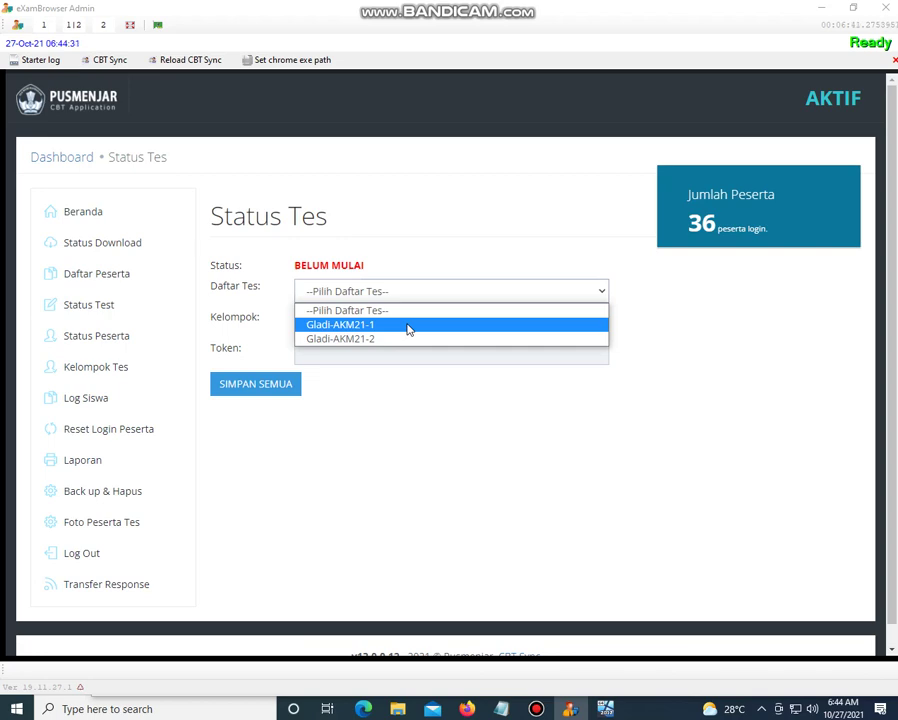
pyautogui.click(408, 325)
pyautogui.click(400, 328)
pyautogui.click(352, 356)
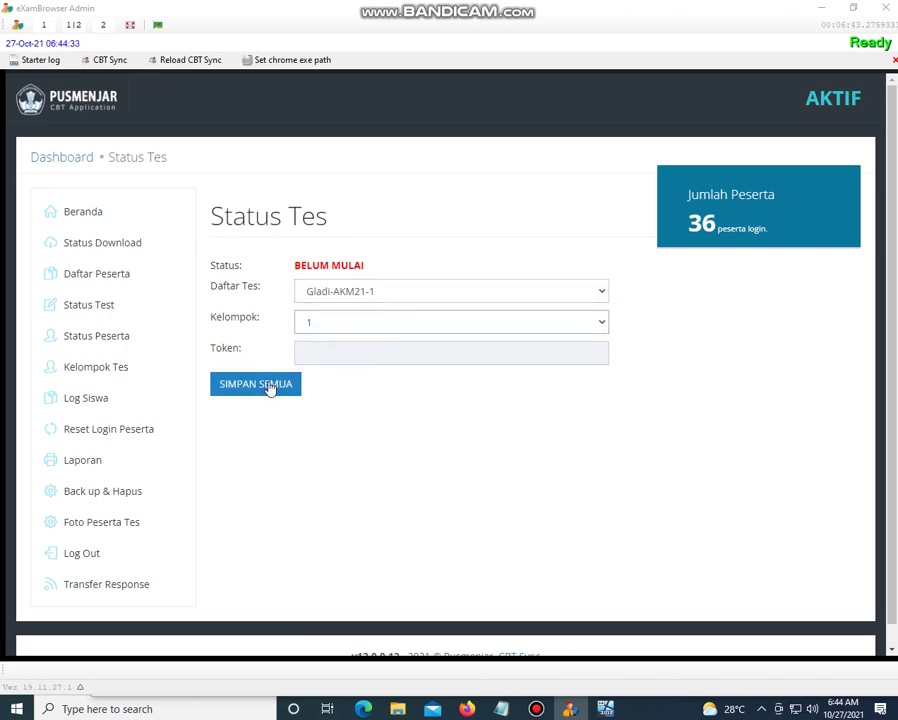
pyautogui.click(269, 386)
pyautogui.click(630, 389)
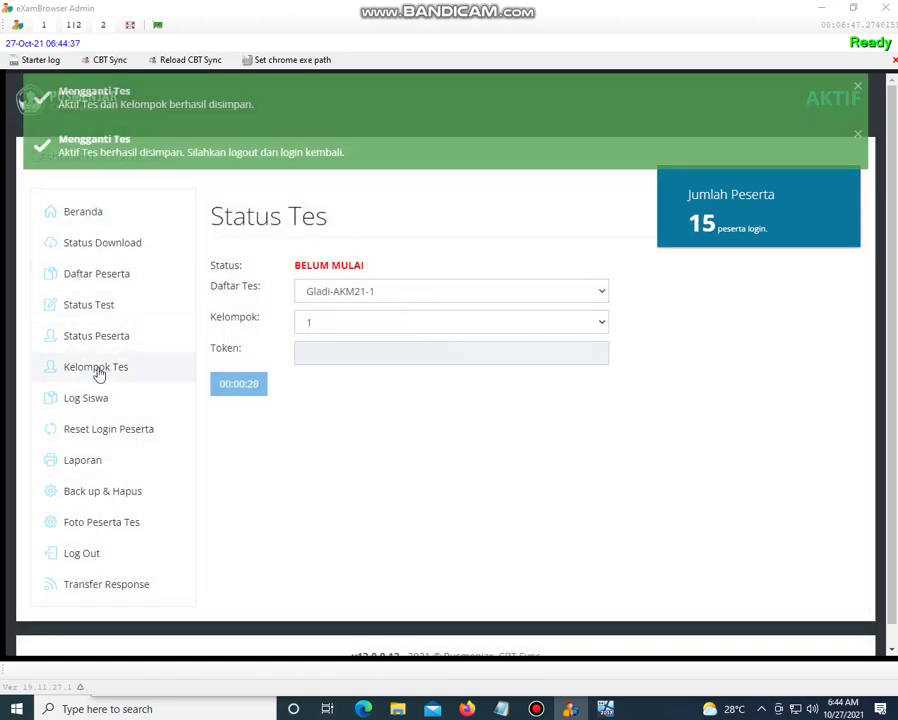
# Step: Open the Kelompok Tes participant list and assign all participants to the test
pyautogui.click(97, 369)
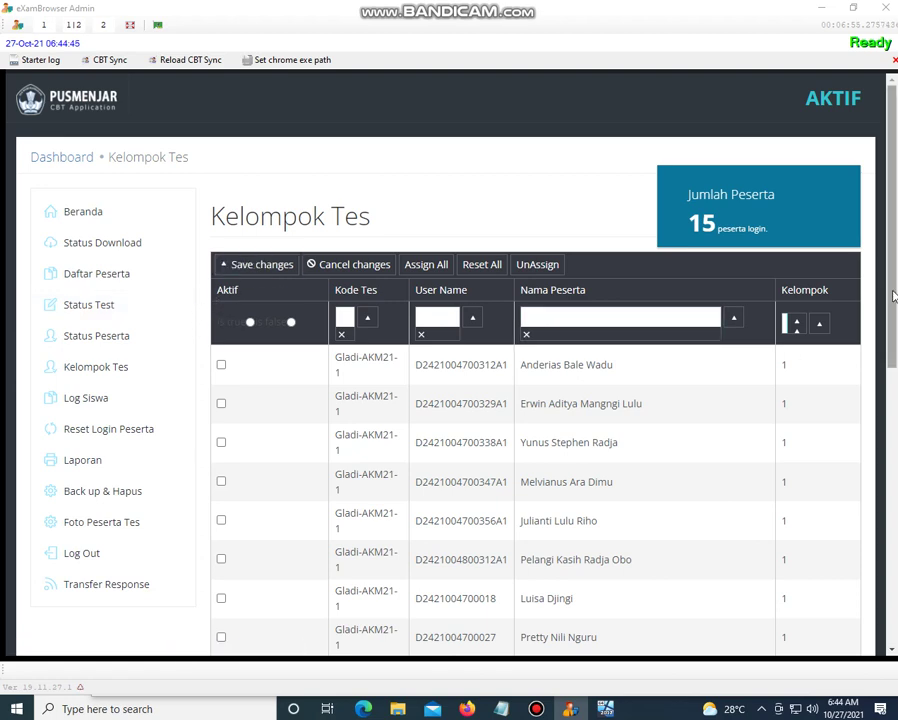
pyautogui.moveTo(895, 337); pyautogui.dragTo(894, 618)
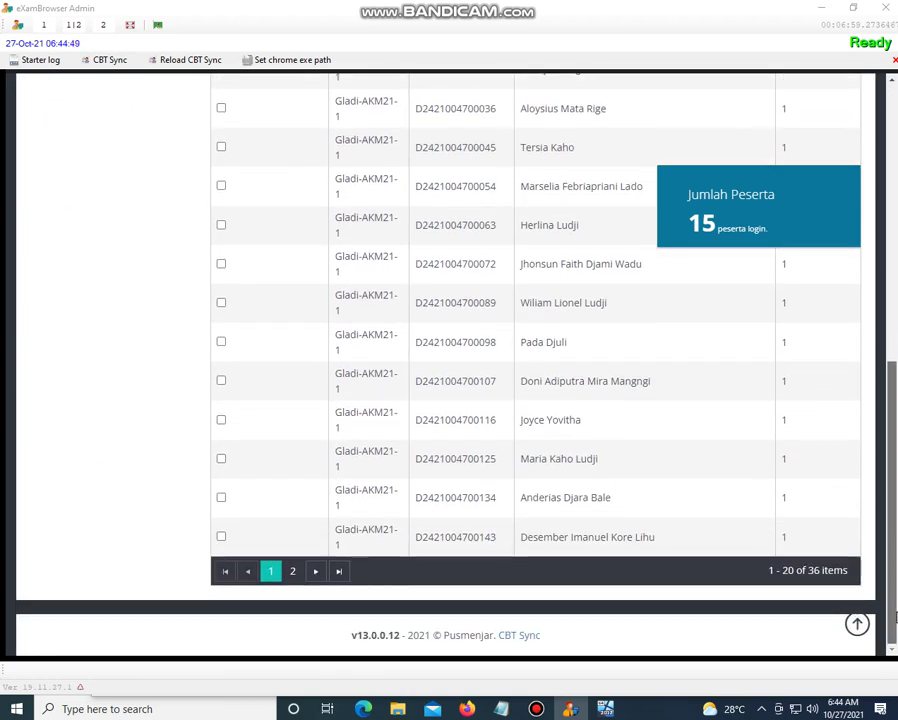
pyautogui.scroll(6, 450, 380)
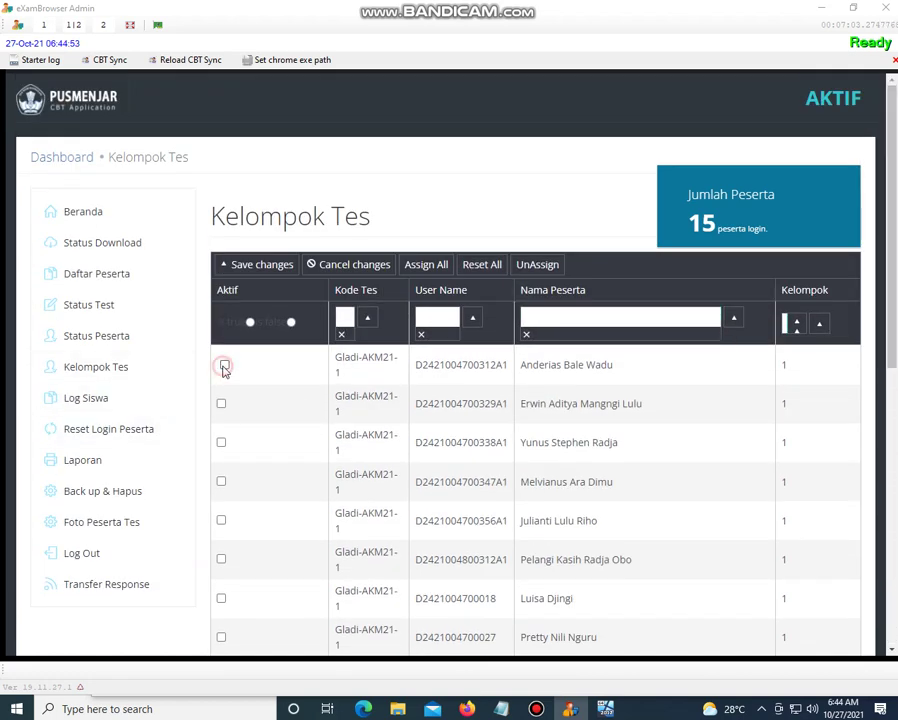
pyautogui.click(224, 366)
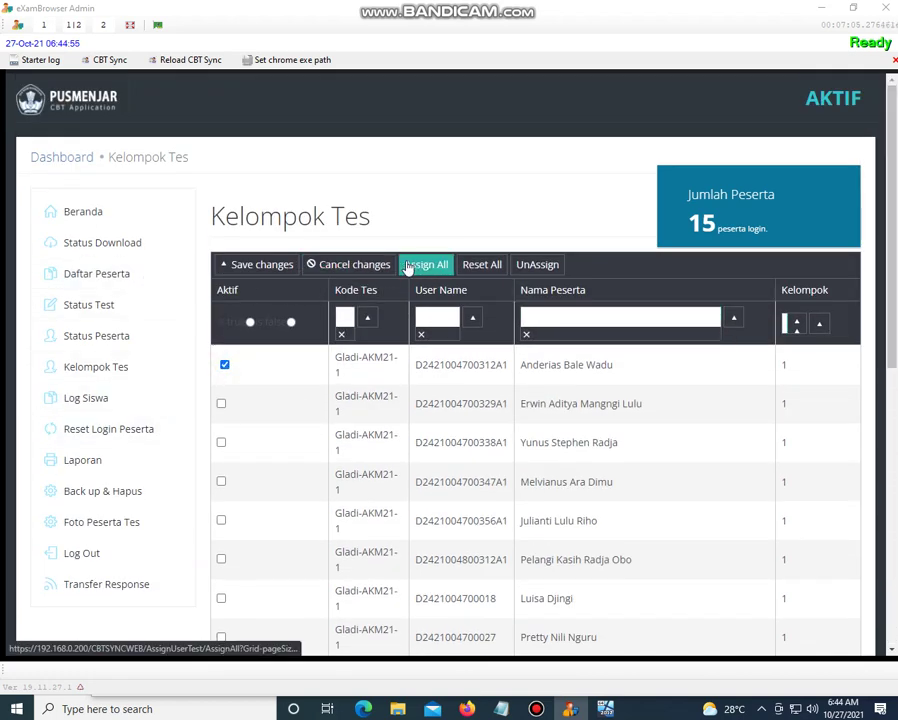
pyautogui.click(420, 266)
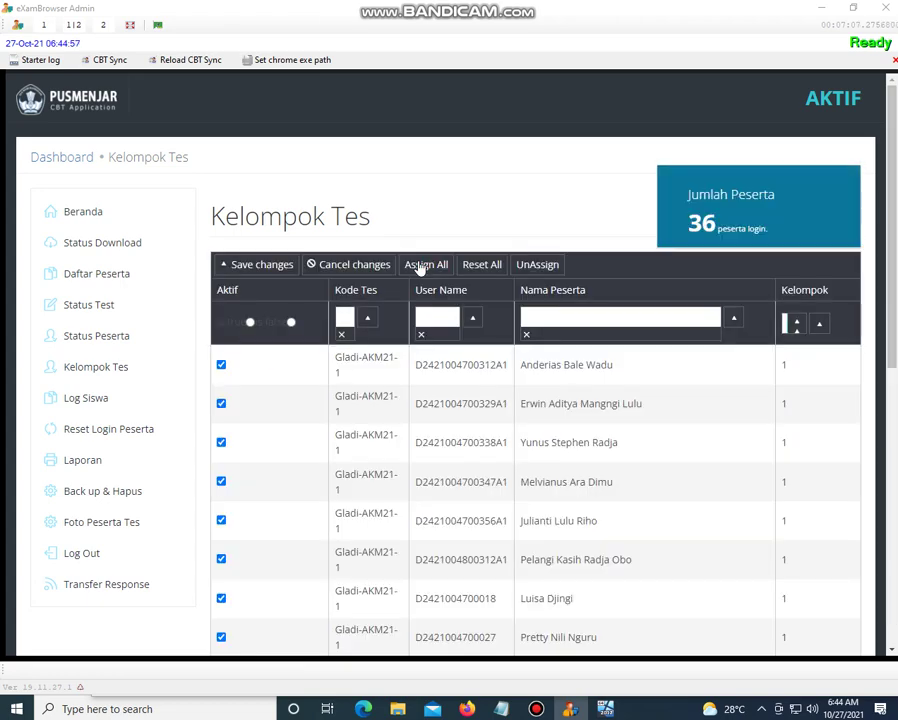
# Step: Review the assigned participants and open Status Test to view the released token
pyautogui.moveTo(892, 320); pyautogui.dragTo(893, 541)
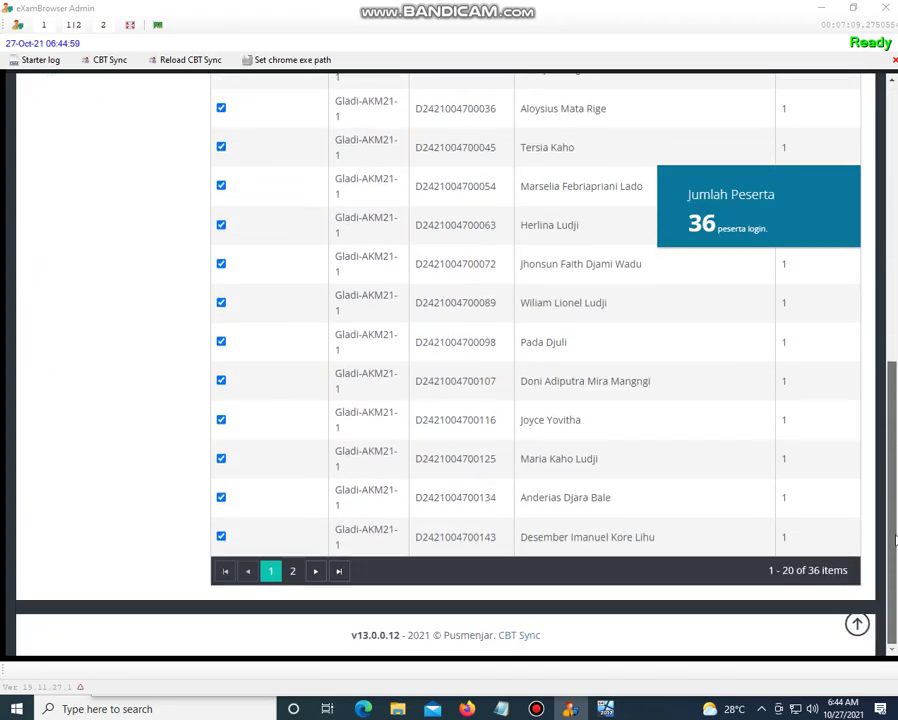
pyautogui.scroll(5, 893, 541)
pyautogui.click(91, 309)
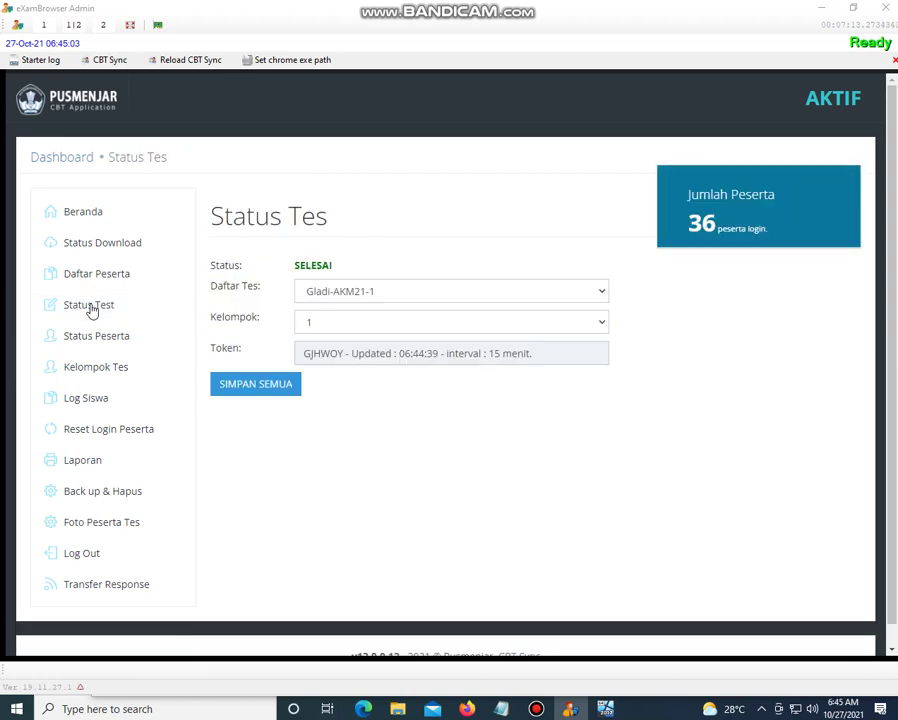